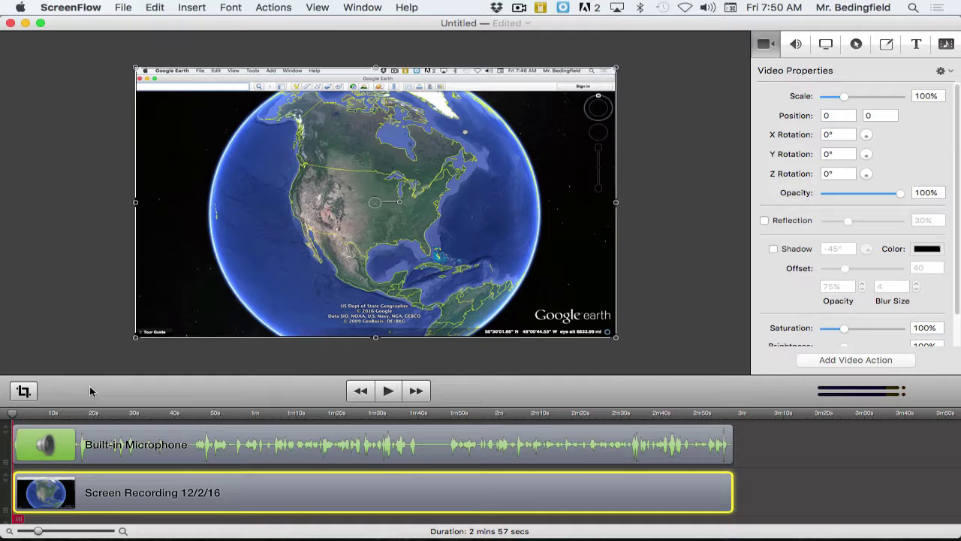
- Preview the screen recording at several points up to near its end, and return the playhead to the start
{"action": "key", "text": "space"}
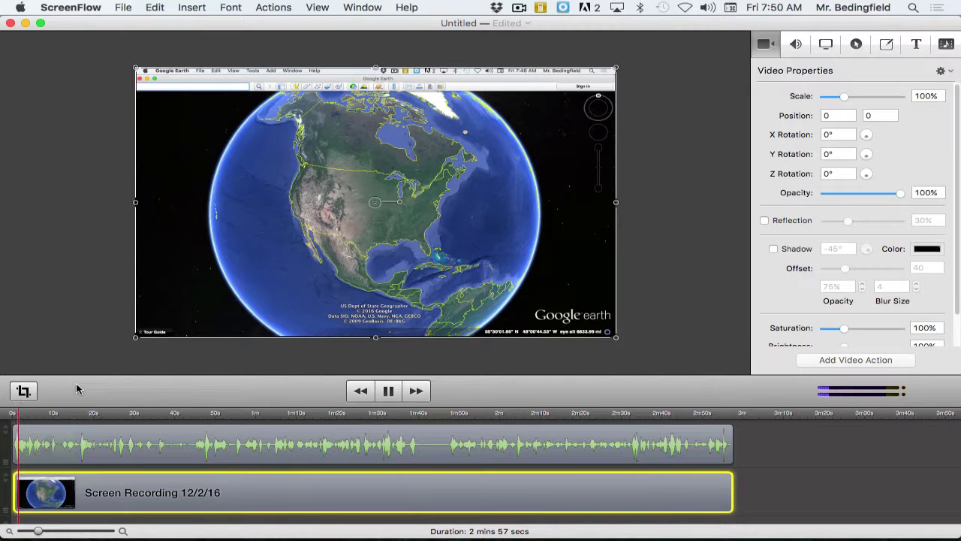
{"action": "left_click_drag", "start_coordinate": [63, 415], "coordinate": [417, 422]}
{"action": "left_click", "coordinate": [603, 421]}
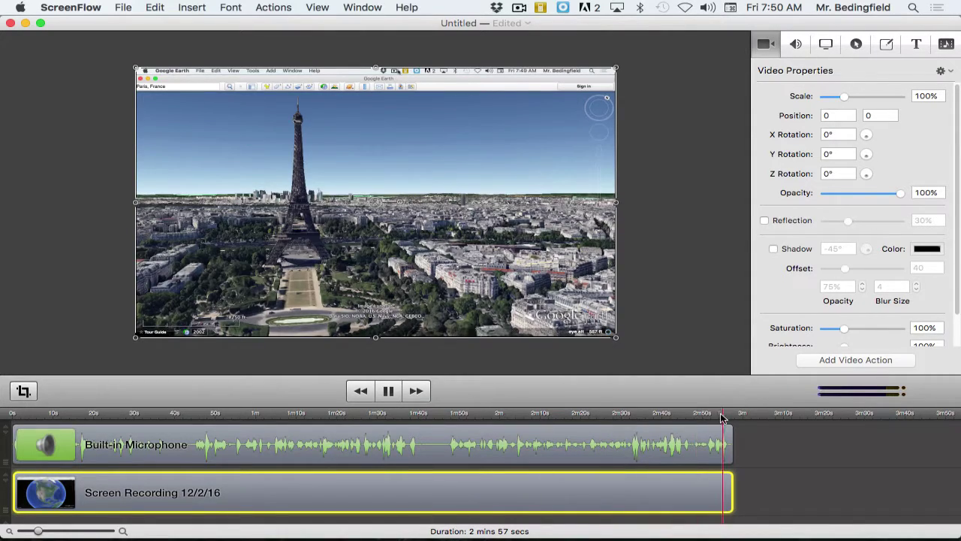
{"action": "left_click", "coordinate": [248, 415]}
{"action": "left_click", "coordinate": [11, 414]}
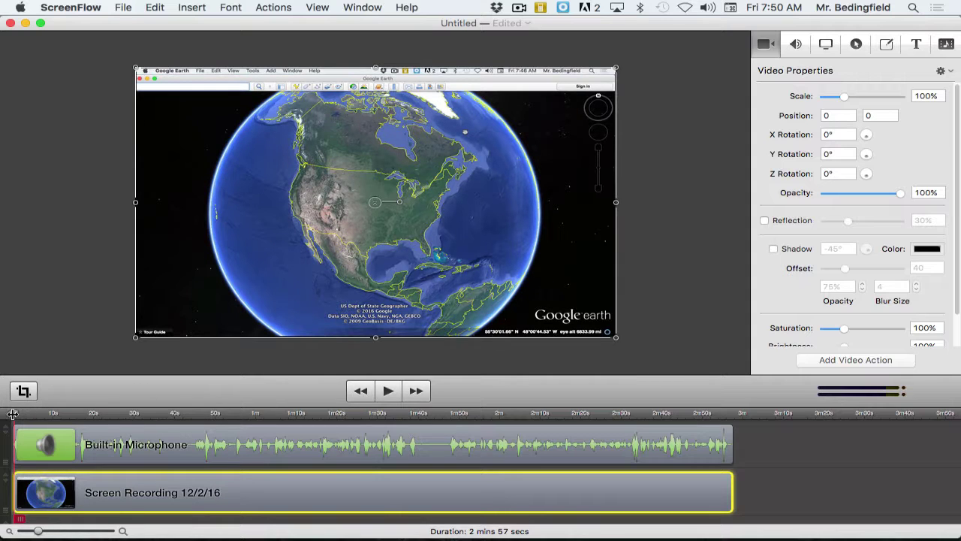
- Select both the microphone audio and screen recording clips, and preview the opening and the Paris footage at about 55 seconds
{"action": "left_click_drag", "start_coordinate": [788, 485], "coordinate": [675, 439]}
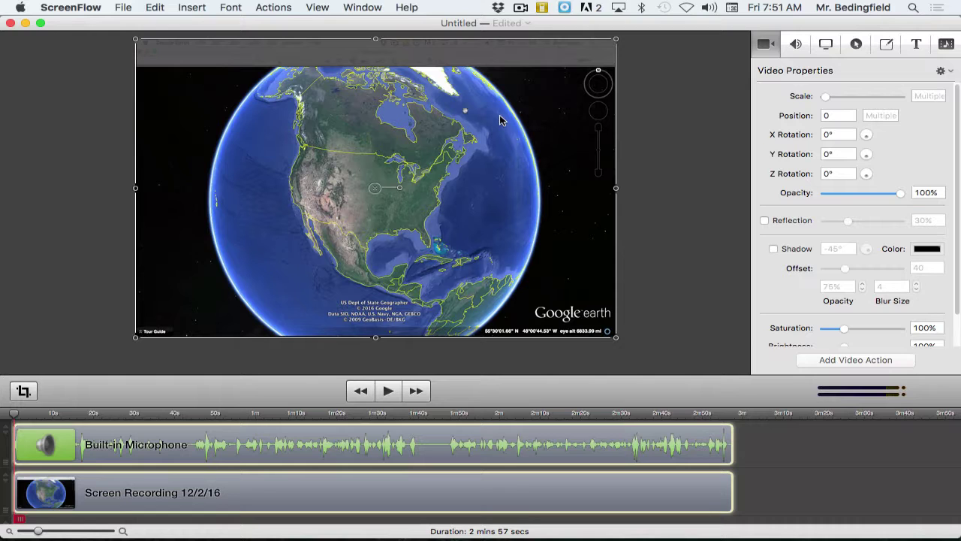
{"action": "key", "text": "space"}
{"action": "key", "text": "space"}
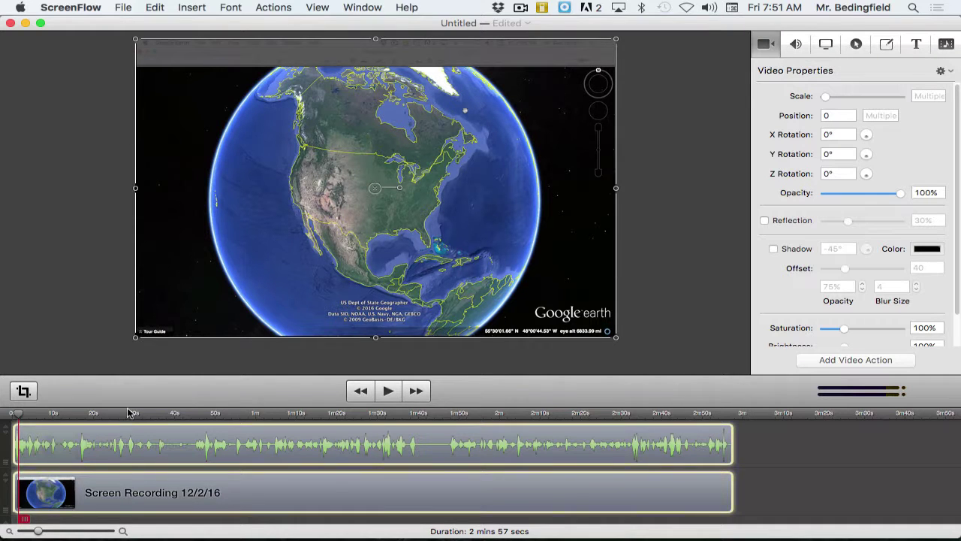
{"action": "left_click_drag", "start_coordinate": [153, 413], "coordinate": [233, 416]}
- Set up a movie export to the Desktop named France, scaled to a custom size of 1280 x 720
{"action": "left_click", "coordinate": [123, 7]}
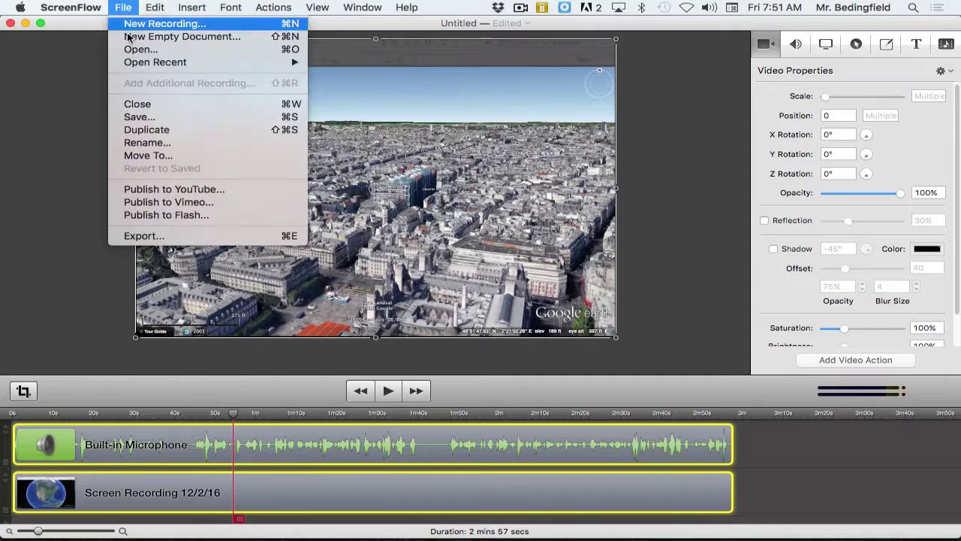
{"action": "left_click", "coordinate": [139, 238]}
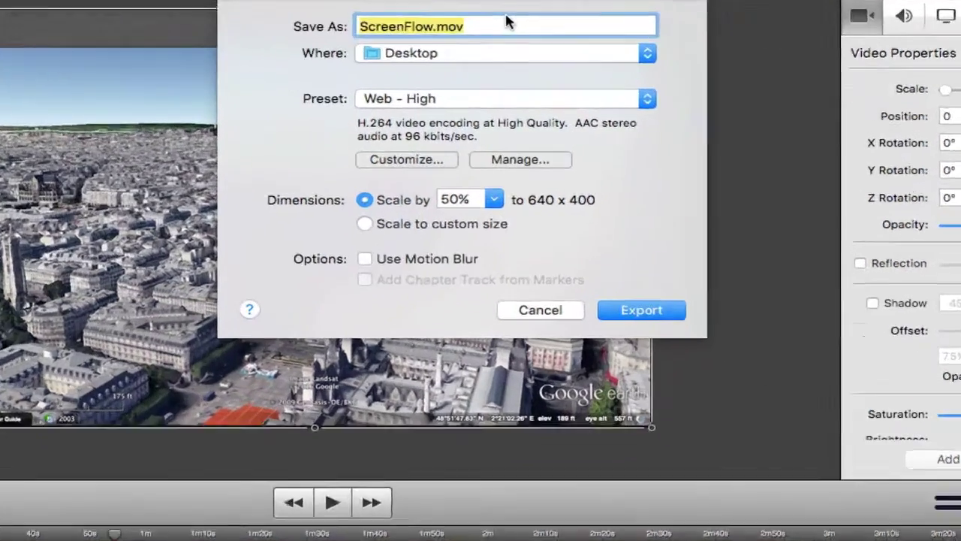
{"action": "key", "text": "BackSpace"}
{"action": "type", "text": "France"}
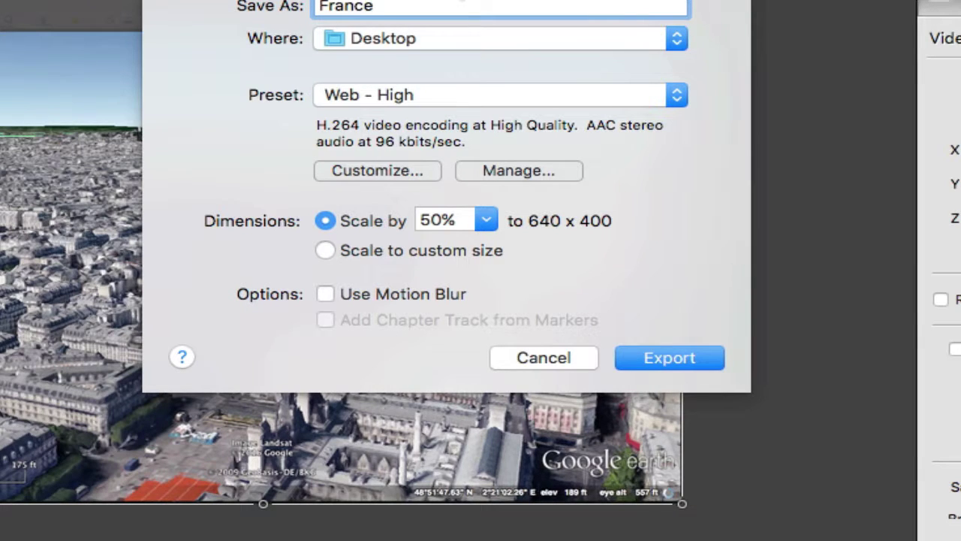
{"action": "left_click", "coordinate": [339, 249]}
{"action": "double_click", "coordinate": [469, 317]}
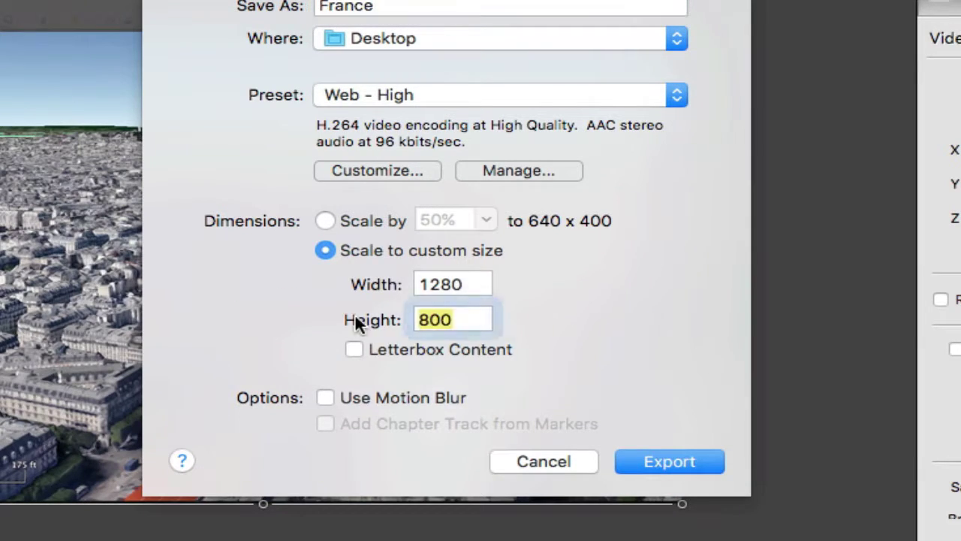
{"action": "type", "text": "720"}
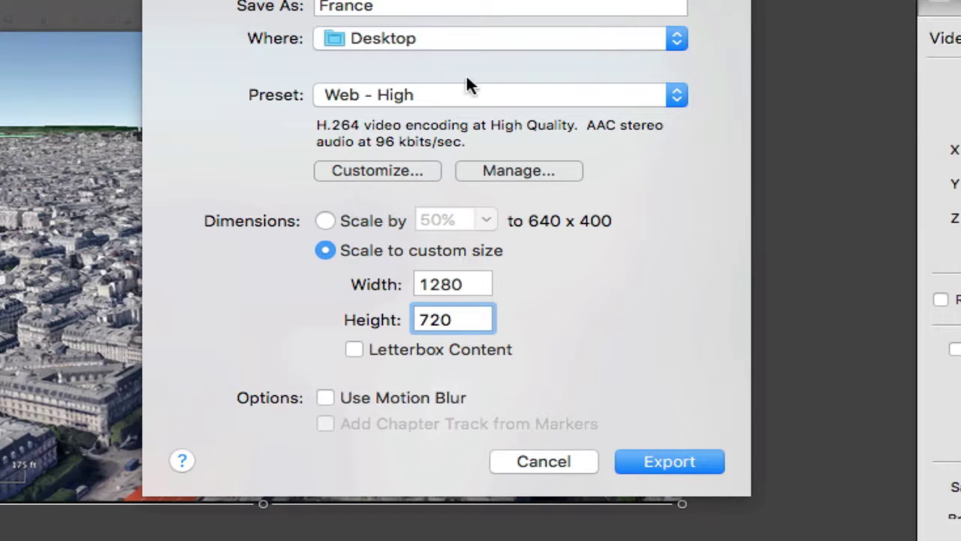
- Customize the H.264 video compression with quality between High and Best and multi-pass best-quality encoding, and export the movie
{"action": "left_click", "coordinate": [379, 171]}
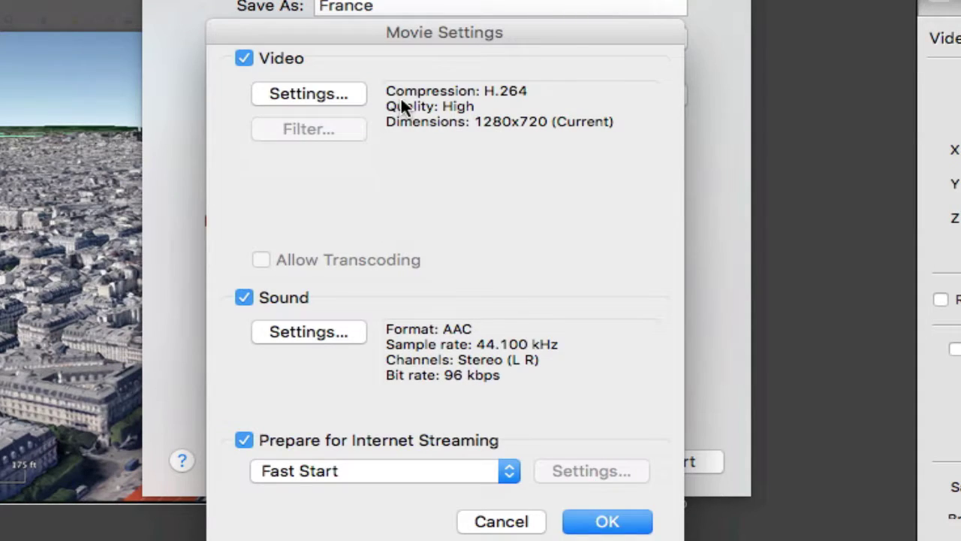
{"action": "left_click", "coordinate": [339, 96]}
{"action": "left_click", "coordinate": [342, 354]}
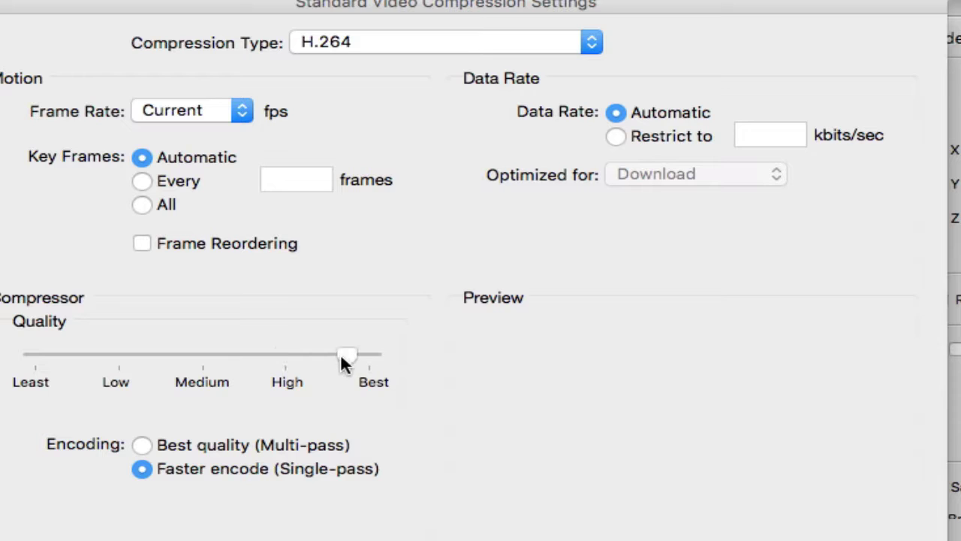
{"action": "left_click", "coordinate": [142, 445]}
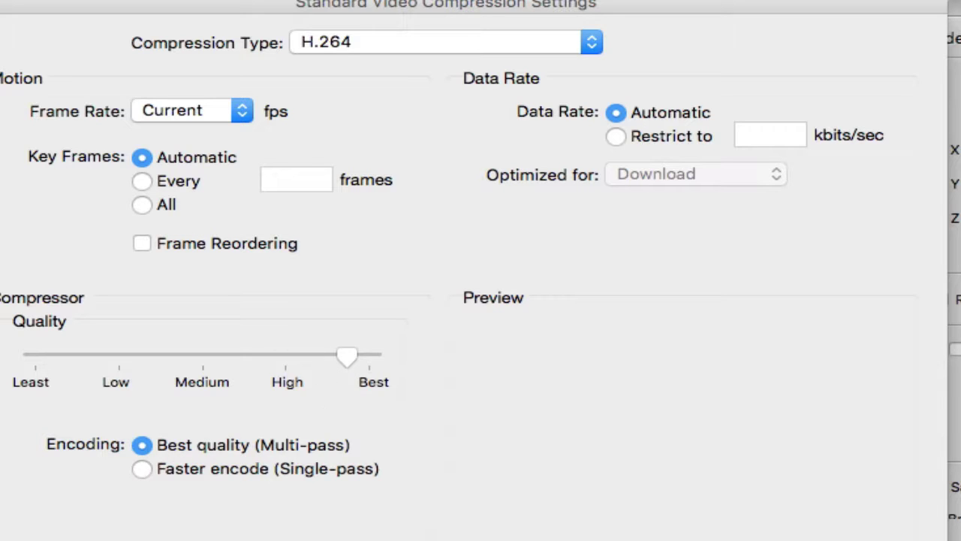
{"action": "key", "text": "Return"}
{"action": "left_click", "coordinate": [607, 521]}
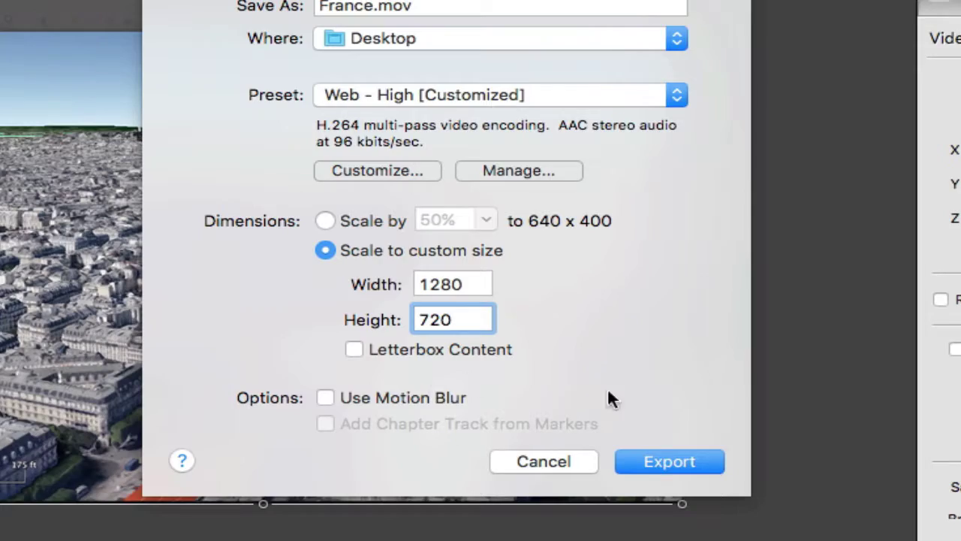
{"action": "left_click", "coordinate": [650, 459]}
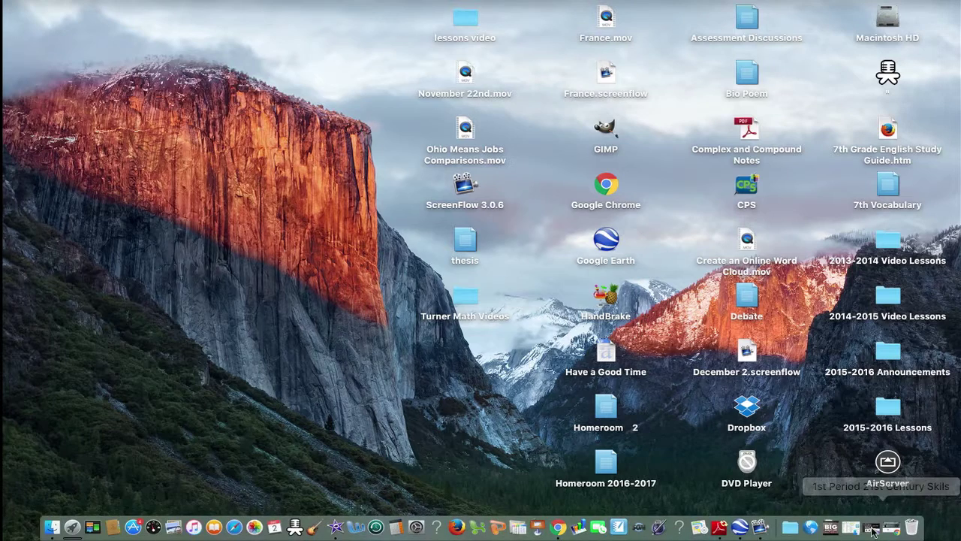
- Switch to iMovie, show all events in the library and close the open trailer project
{"action": "left_click", "coordinate": [868, 523]}
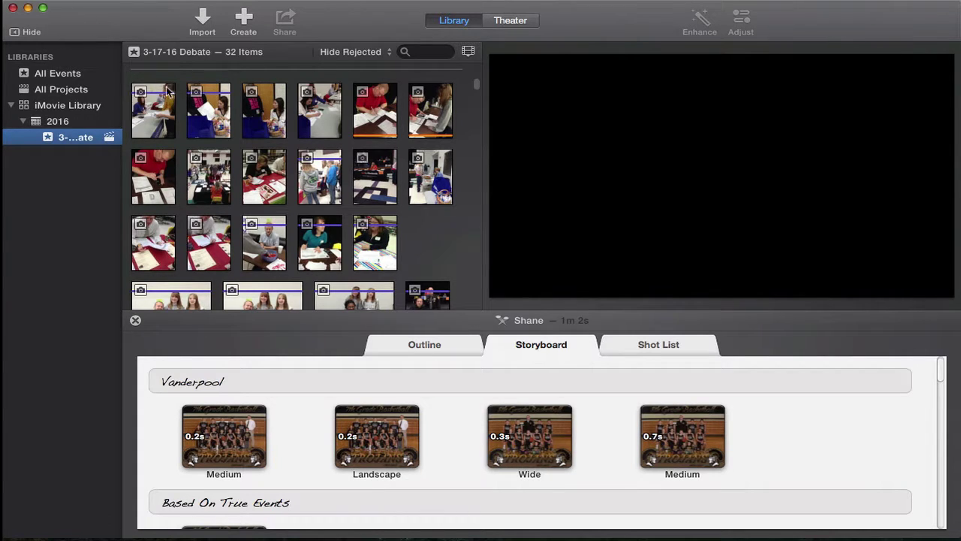
{"action": "left_click", "coordinate": [75, 73]}
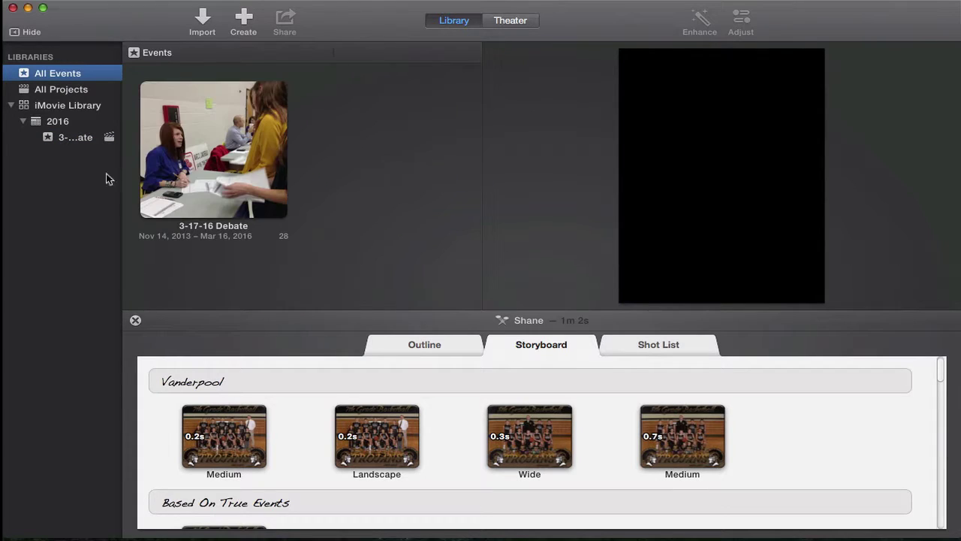
{"action": "left_click", "coordinate": [135, 320]}
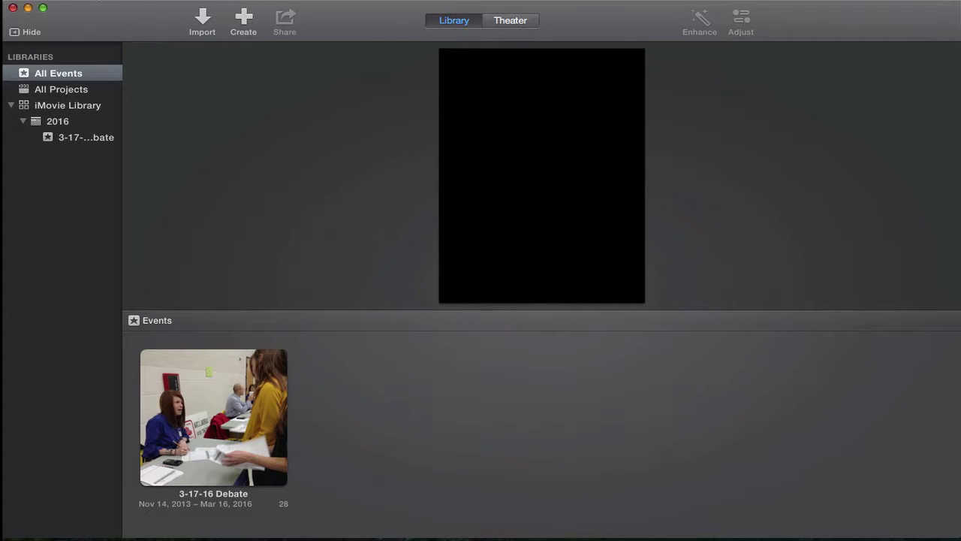
- Create a new movie with no theme, named France Video Demographics, in the 3-17-16 Debate event
{"action": "left_click", "coordinate": [94, 1]}
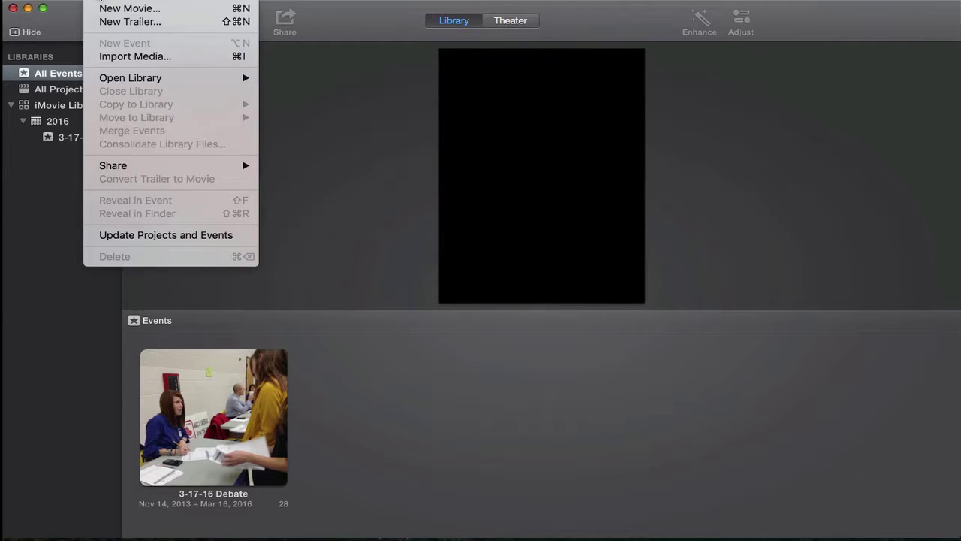
{"action": "left_click", "coordinate": [128, 6]}
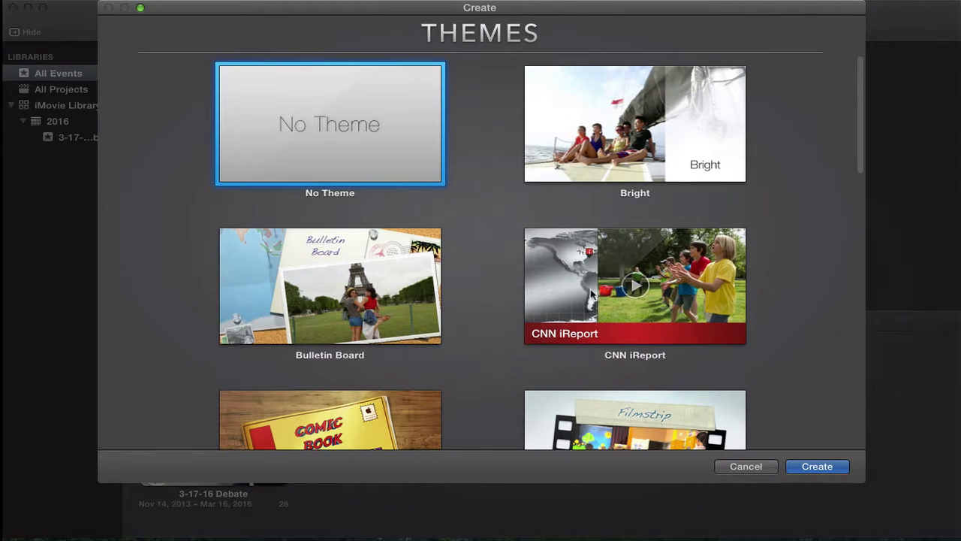
{"action": "scroll", "coordinate": [511, 254], "scroll_direction": "down", "scroll_amount": 5}
{"action": "scroll", "coordinate": [498, 256], "scroll_direction": "down", "scroll_amount": 1}
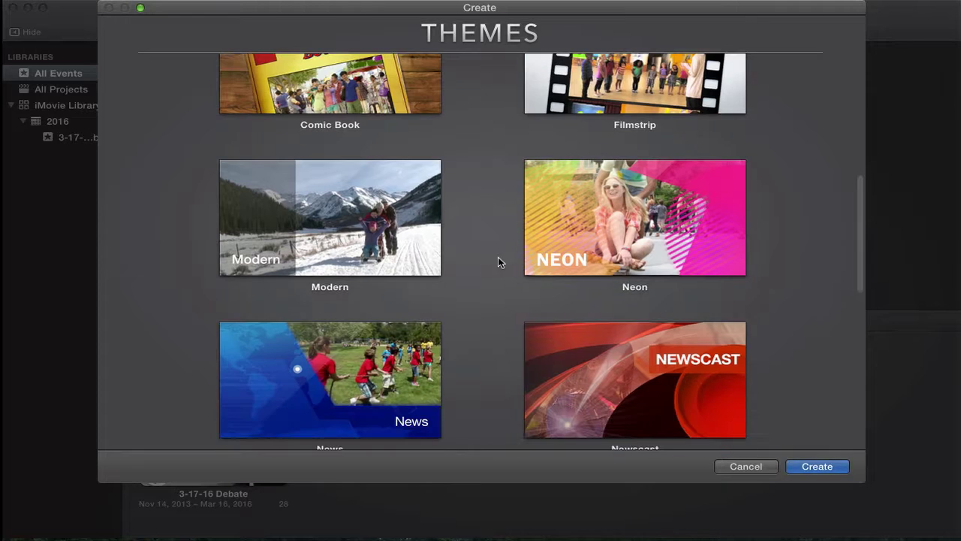
{"action": "scroll", "coordinate": [481, 241], "scroll_direction": "up", "scroll_amount": 6}
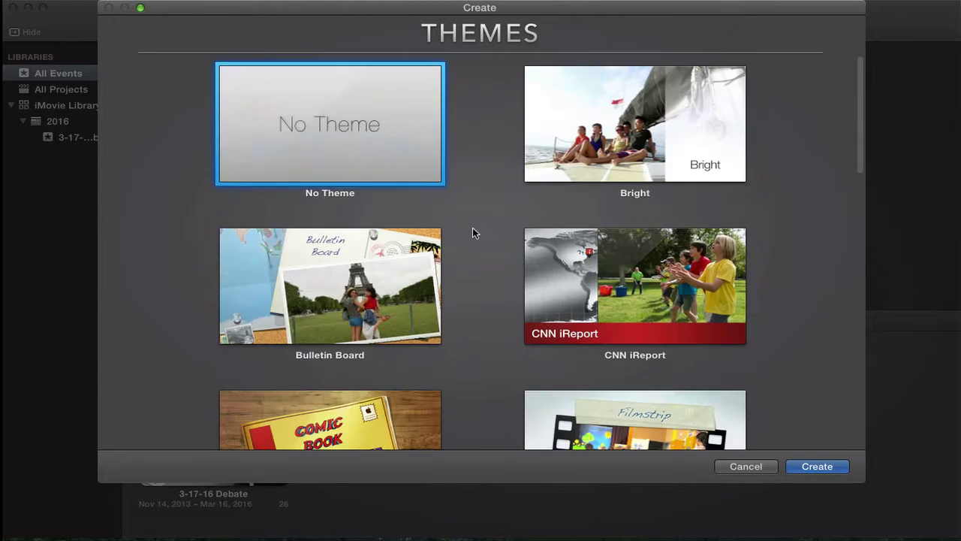
{"action": "left_click", "coordinate": [815, 466]}
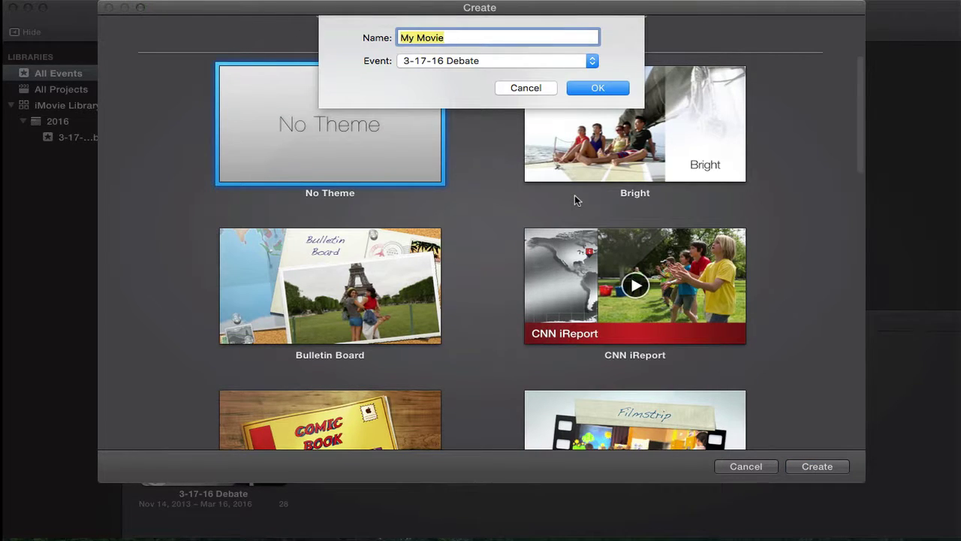
{"action": "key", "text": "BackSpace"}
{"action": "type", "text": "France Video Dem"}
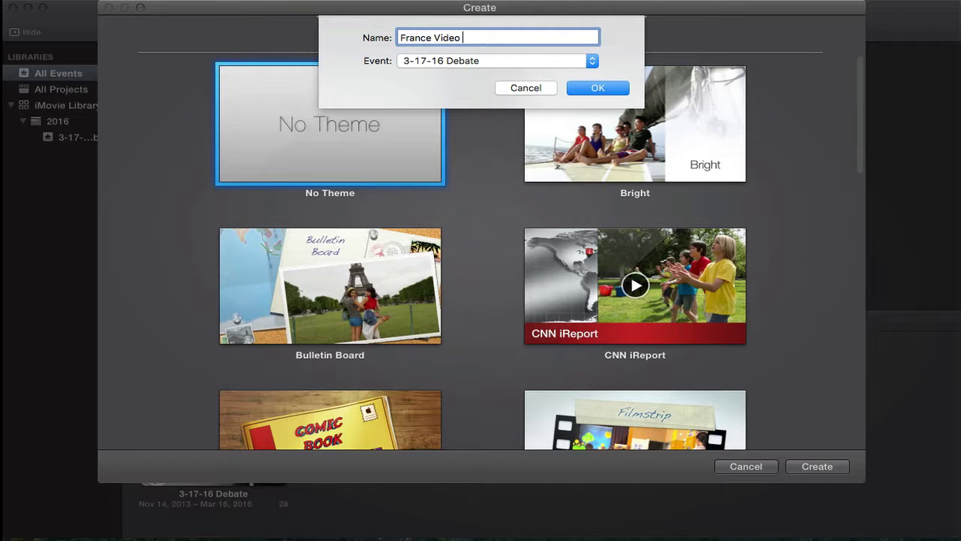
{"action": "type", "text": "ographics"}
{"action": "left_click", "coordinate": [607, 89]}
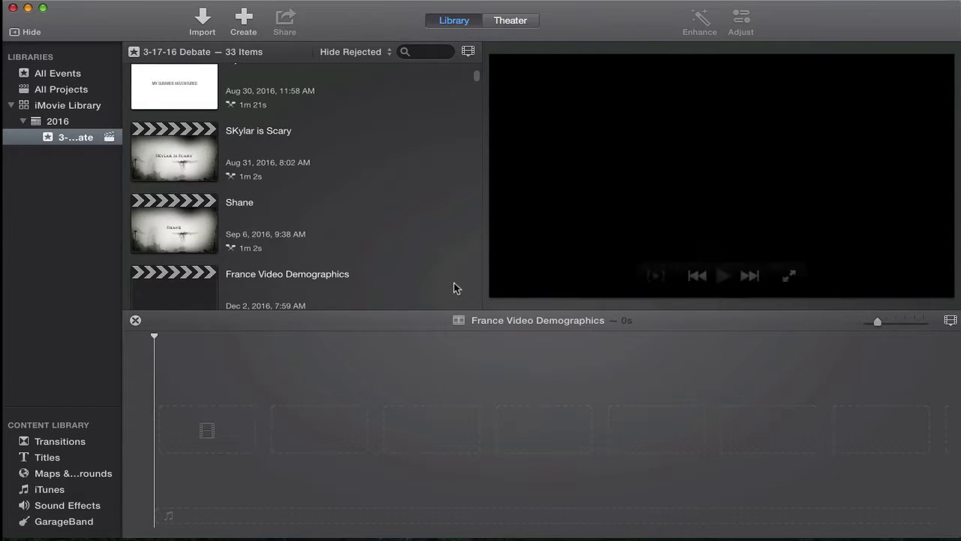
{"action": "left_click", "coordinate": [564, 360]}
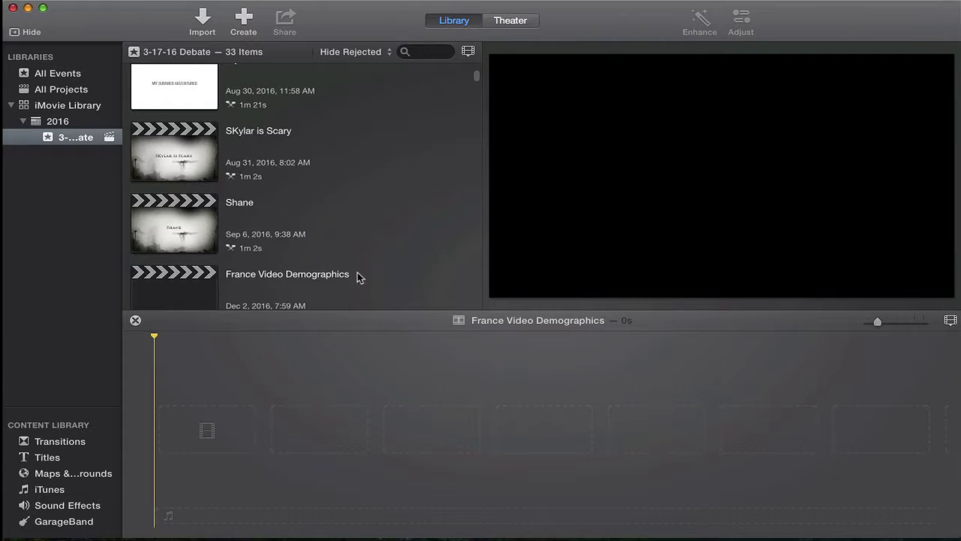
- Start a media import and select France.mov from the Desktop folder
{"action": "left_click", "coordinate": [203, 21]}
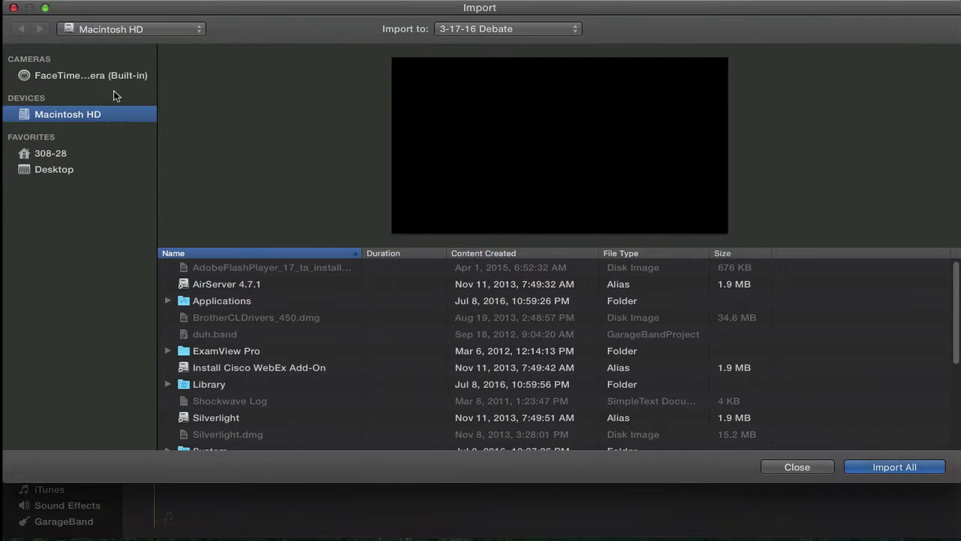
{"action": "left_click", "coordinate": [52, 171]}
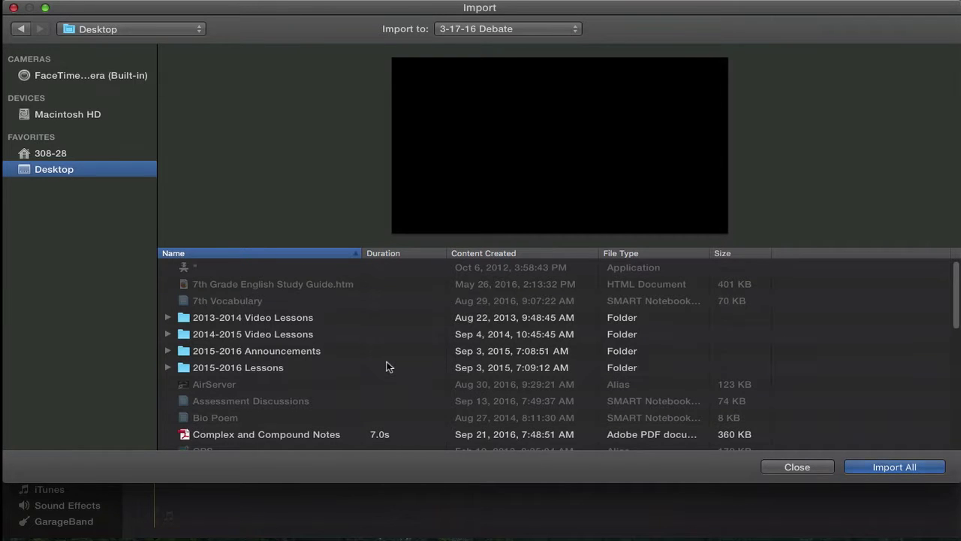
{"action": "scroll", "coordinate": [300, 363], "scroll_direction": "down", "scroll_amount": 5}
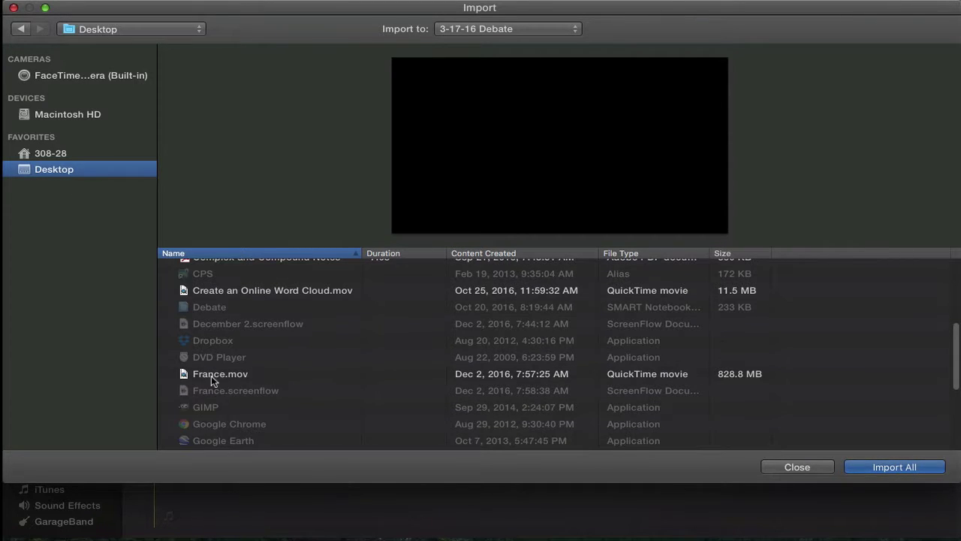
{"action": "left_click", "coordinate": [215, 375]}
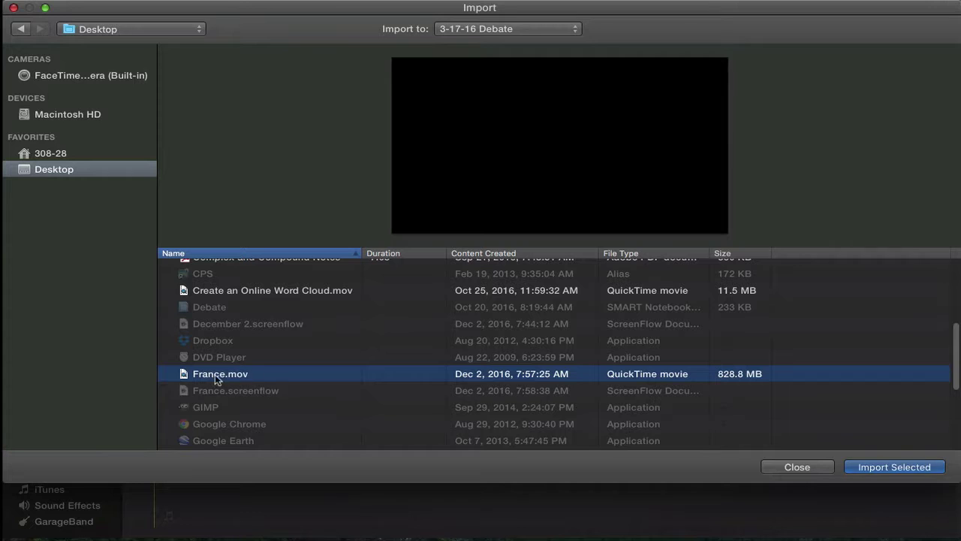
- Import the selected movie into a new event named France Christmas - JB, and look through its footage to the end
{"action": "left_click", "coordinate": [575, 35]}
{"action": "left_click", "coordinate": [425, 47]}
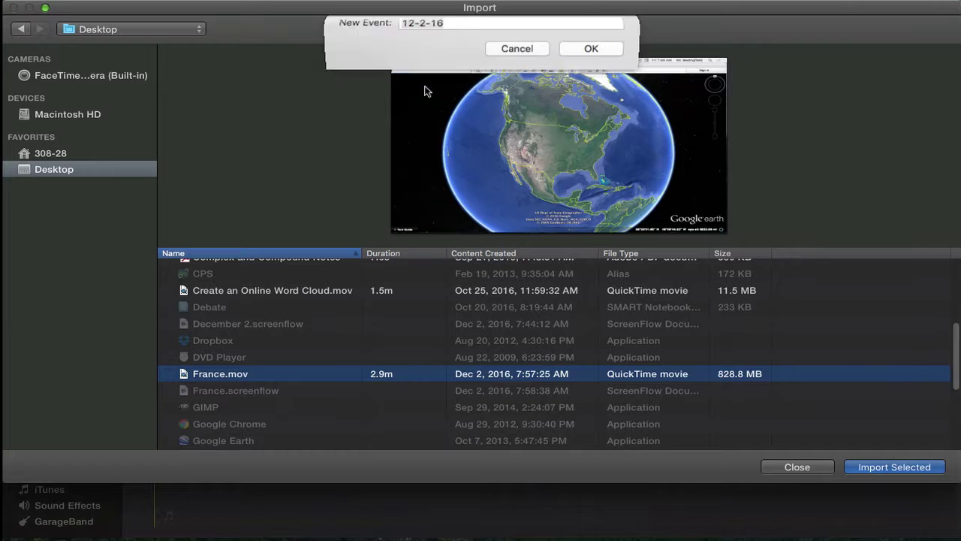
{"action": "type", "text": "Fran"}
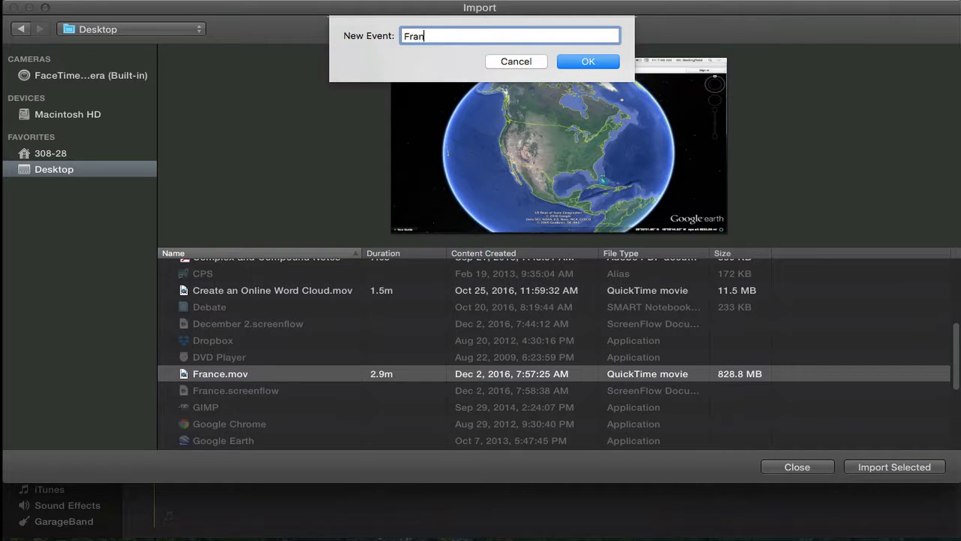
{"action": "type", "text": "ce Christmas -"}
{"action": "key", "text": "Return"}
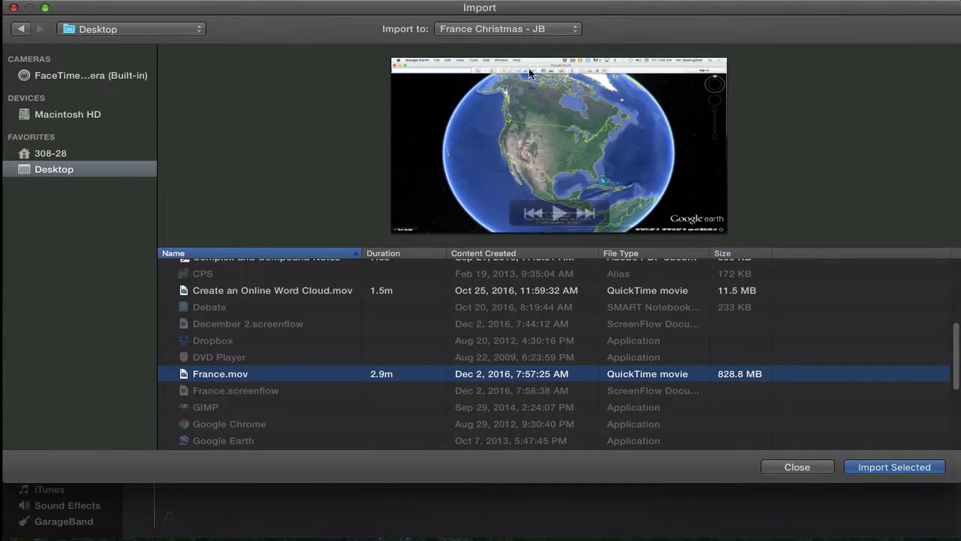
{"action": "left_click", "coordinate": [891, 468]}
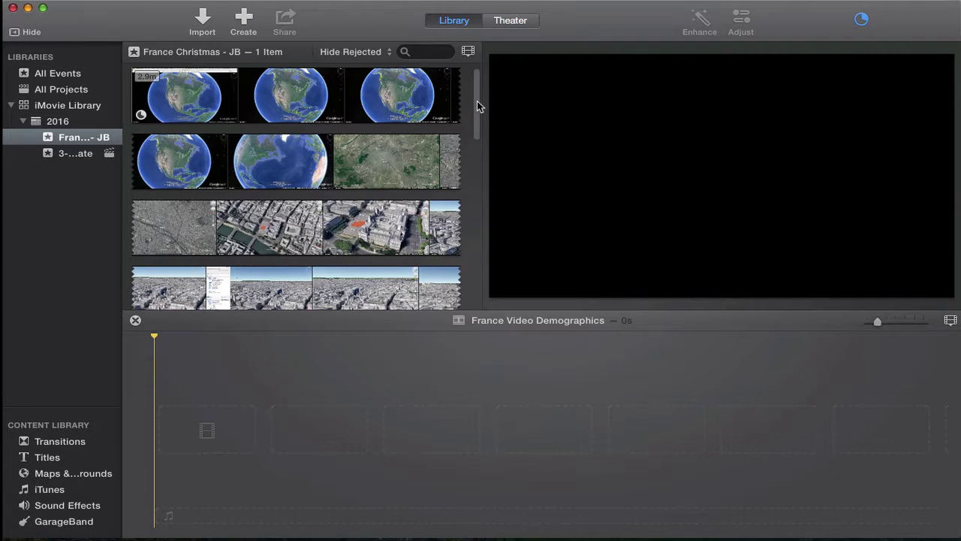
{"action": "left_click_drag", "start_coordinate": [477, 100], "coordinate": [479, 278]}
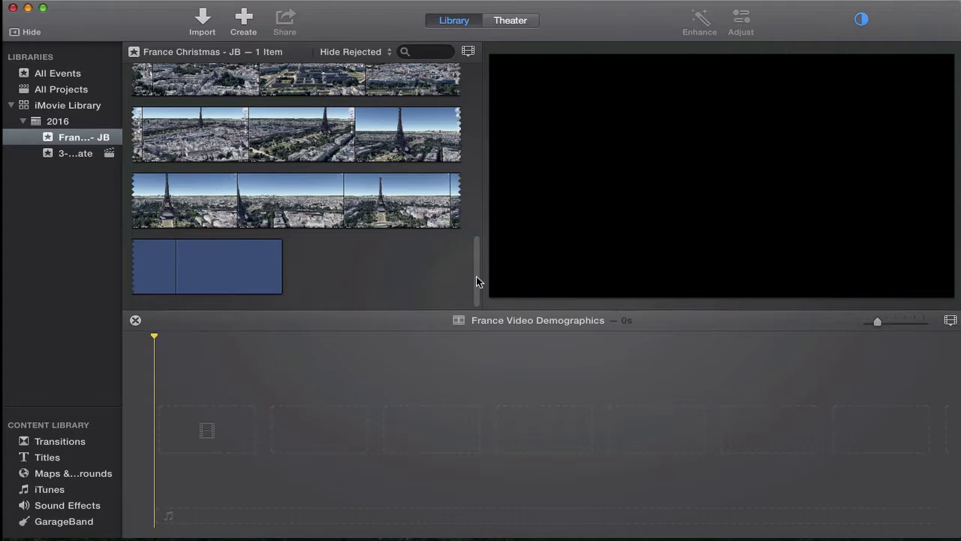
- Select a short section of the aerial Paris footage in the France clip
{"action": "scroll", "coordinate": [476, 276], "scroll_direction": "up", "scroll_amount": 2}
{"action": "scroll", "coordinate": [473, 253], "scroll_direction": "up", "scroll_amount": 6}
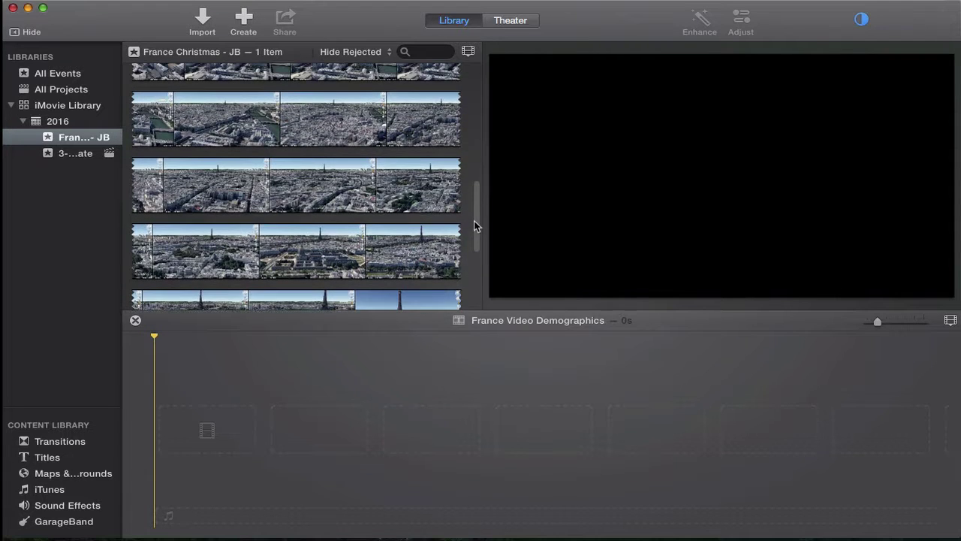
{"action": "left_click", "coordinate": [177, 130]}
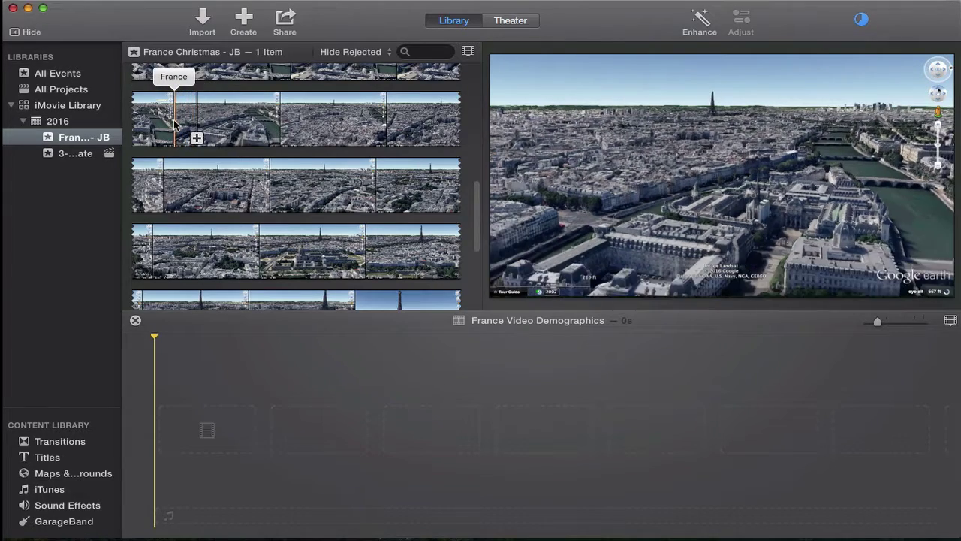
{"action": "left_click_drag", "start_coordinate": [194, 124], "coordinate": [212, 120]}
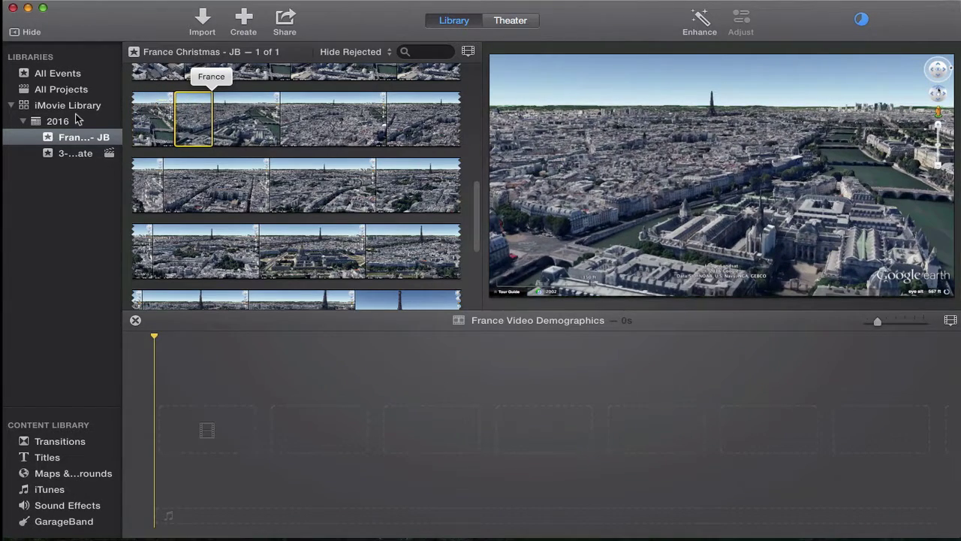
- Look through the 3-17-16 Debate event, all projects and all events, and return to the France Christmas - JB event
{"action": "left_click", "coordinate": [64, 155]}
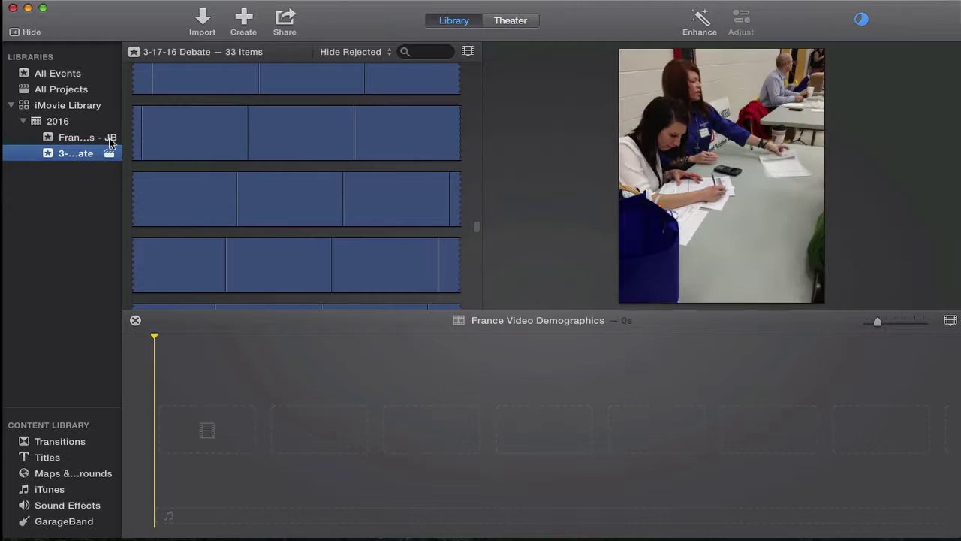
{"action": "left_click_drag", "start_coordinate": [477, 221], "coordinate": [480, 171]}
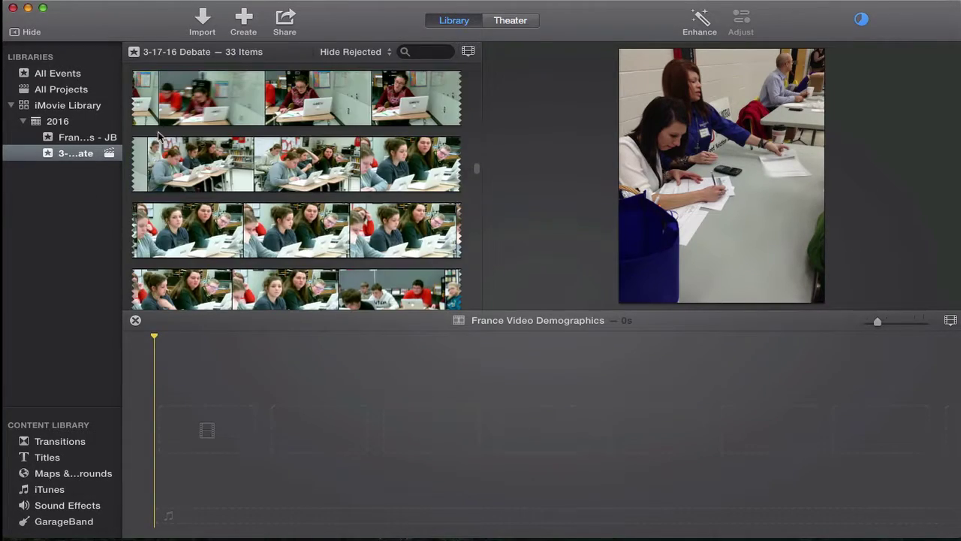
{"action": "left_click", "coordinate": [56, 93]}
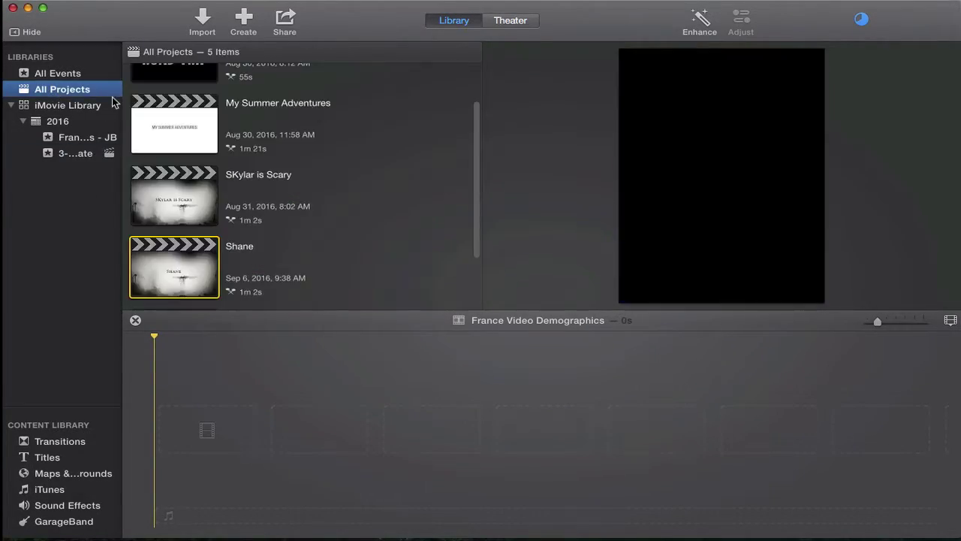
{"action": "left_click", "coordinate": [75, 73]}
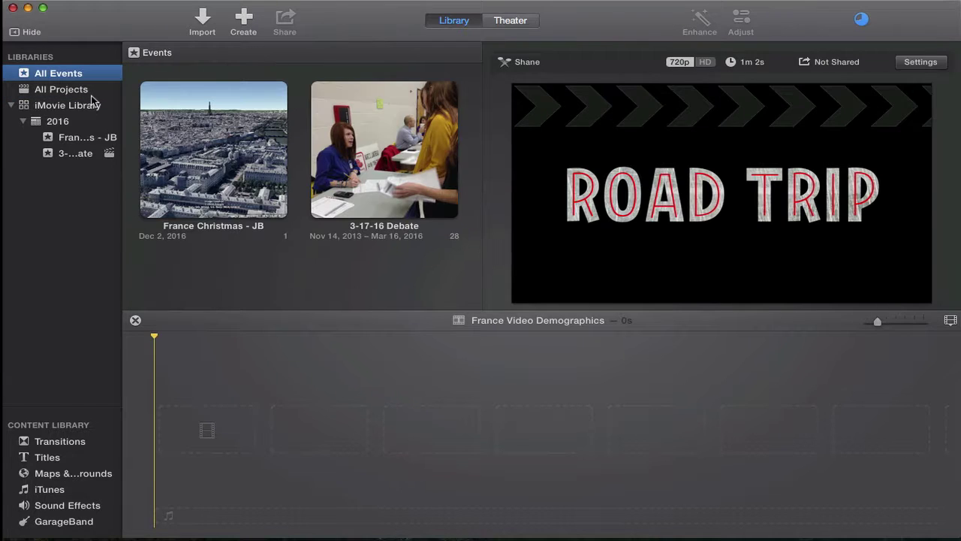
{"action": "left_click", "coordinate": [69, 137]}
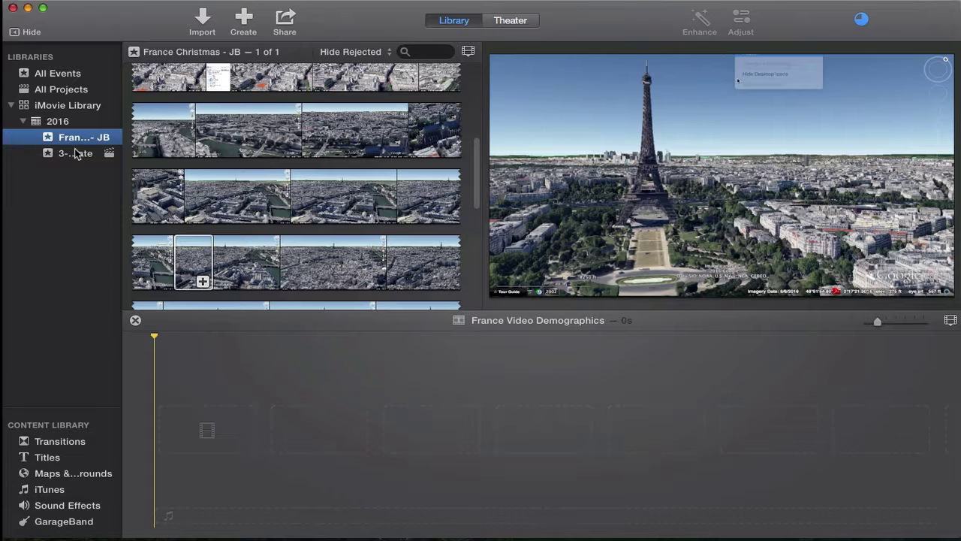
{"action": "left_click", "coordinate": [75, 154]}
{"action": "left_click", "coordinate": [81, 140]}
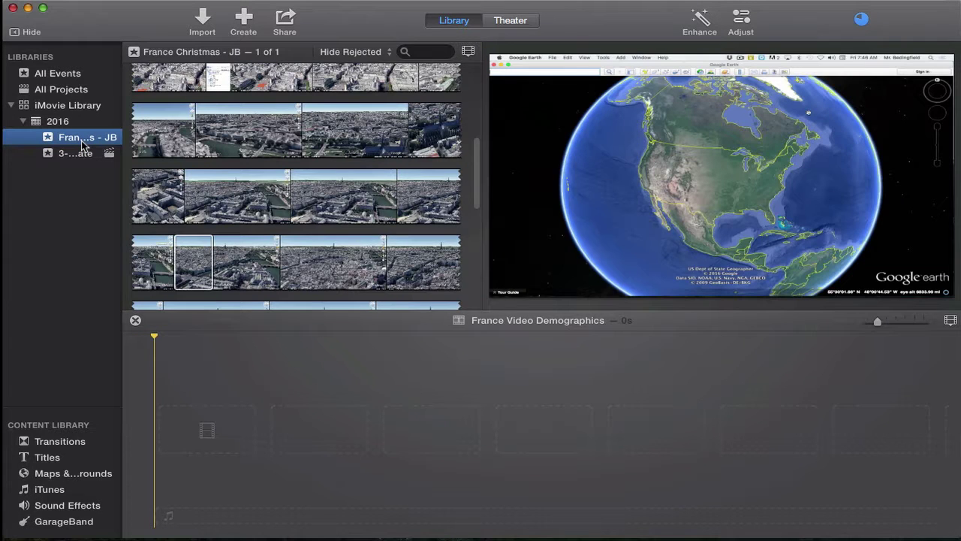
{"action": "left_click", "coordinate": [523, 4]}
{"action": "left_click", "coordinate": [553, 35]}
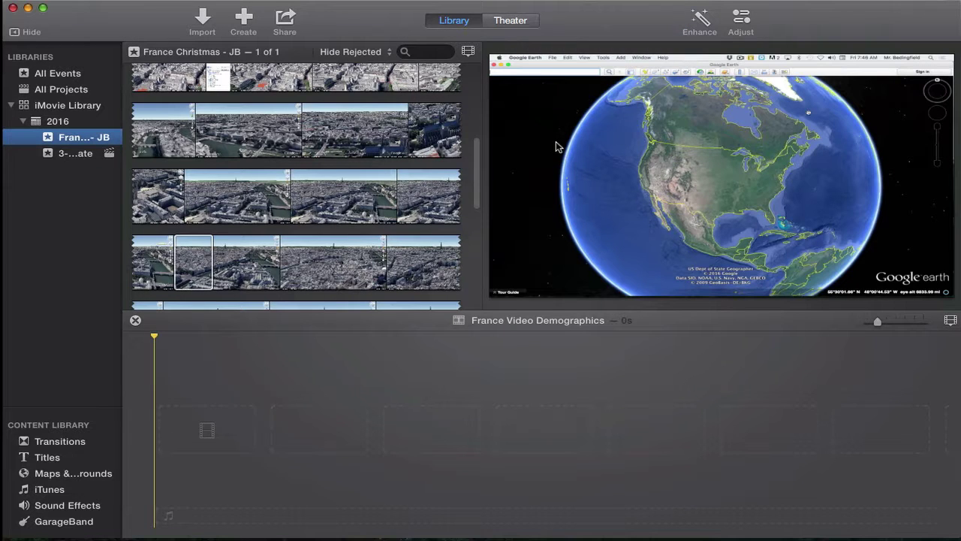
{"action": "mouse_move", "coordinate": [557, 146]}
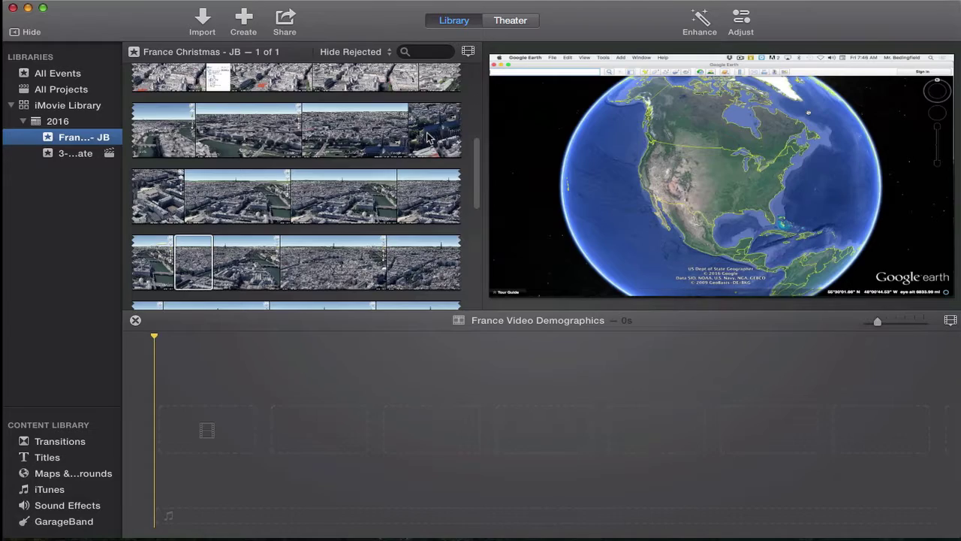
{"action": "scroll", "coordinate": [432, 138], "scroll_direction": "up", "scroll_amount": 5}
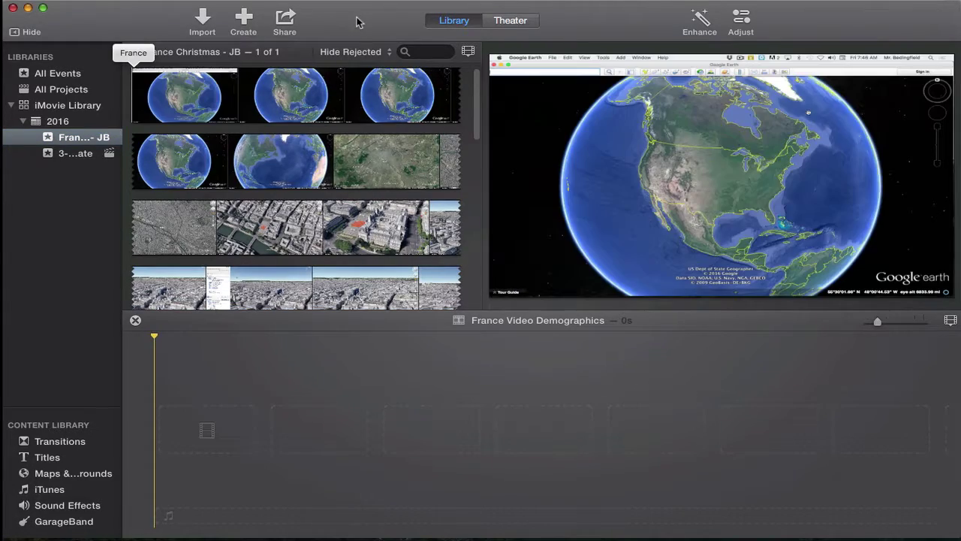
- Move the iMovie window aside, cancel the Dropbox camera upload, and move the window back into place
{"action": "left_click_drag", "start_coordinate": [357, 21], "coordinate": [370, 98]}
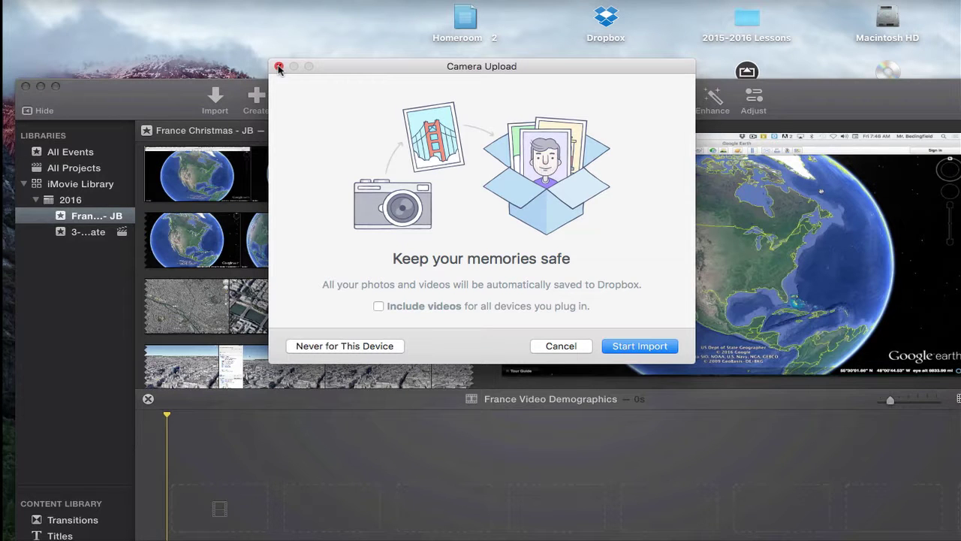
{"action": "left_click", "coordinate": [561, 347]}
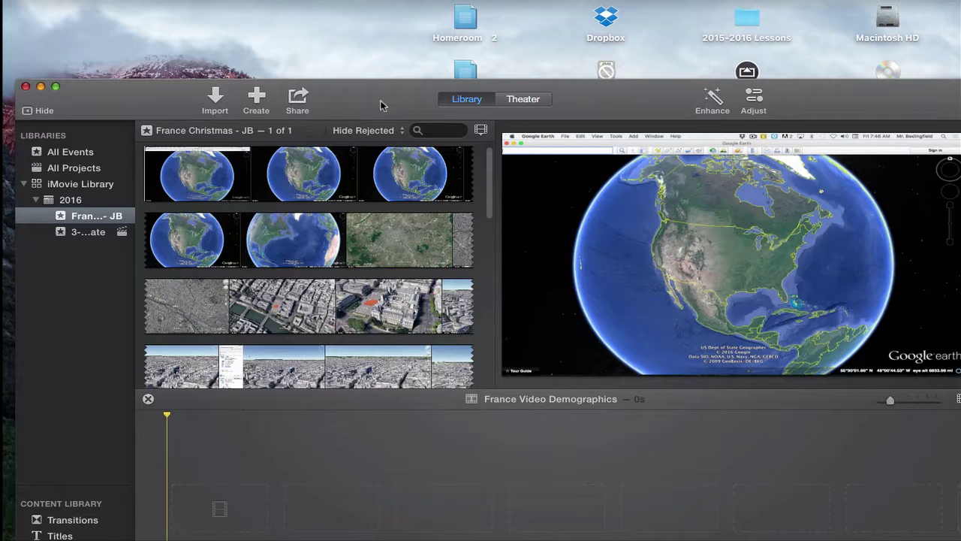
{"action": "left_click_drag", "start_coordinate": [382, 101], "coordinate": [367, 26]}
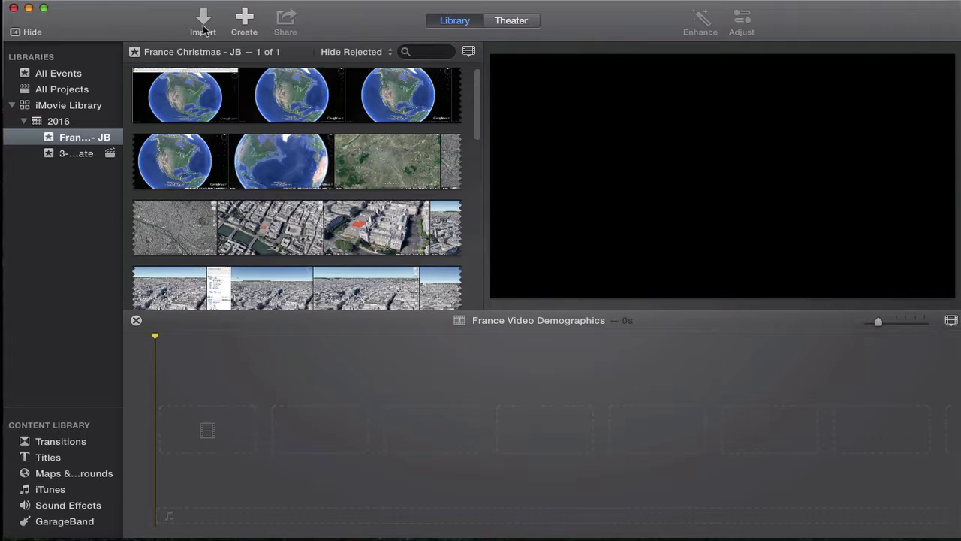
- Start a media import into France Christmas - JB and show the video files on the NO NAME device
{"action": "key", "text": "super+i"}
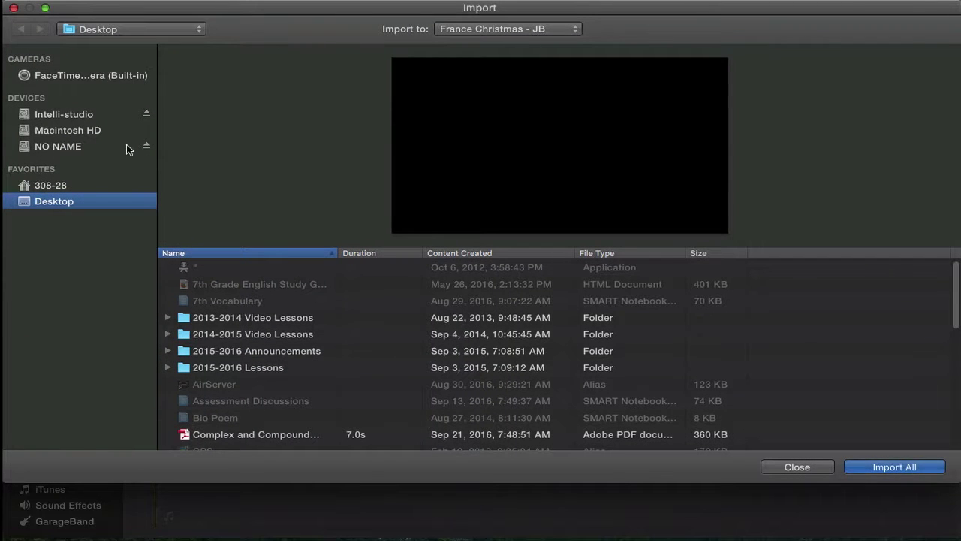
{"action": "left_click", "coordinate": [44, 151]}
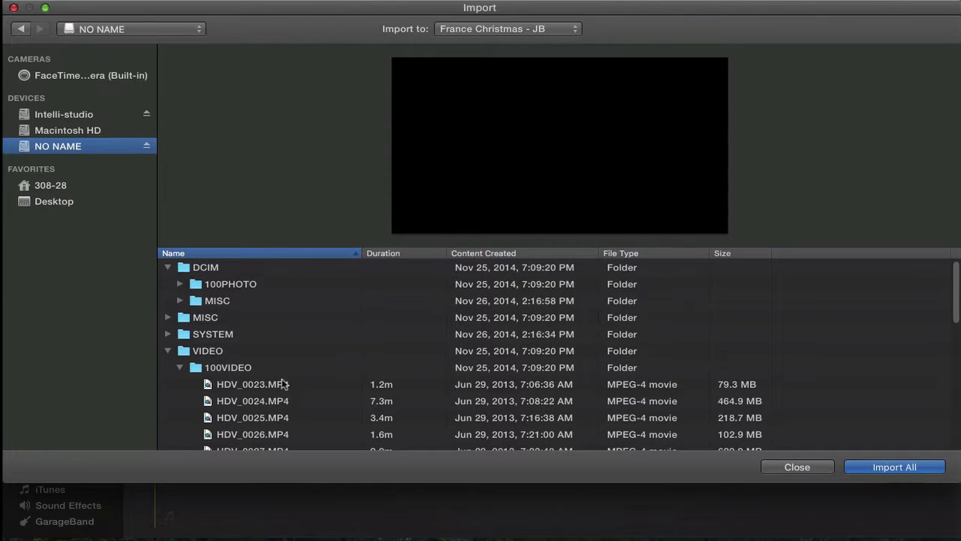
{"action": "scroll", "coordinate": [252, 373], "scroll_direction": "down", "scroll_amount": 5}
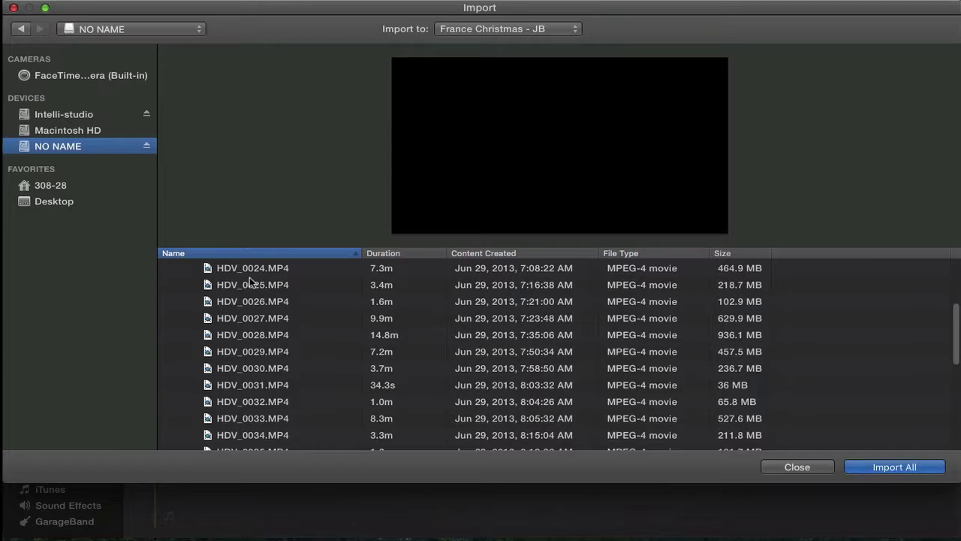
{"action": "scroll", "coordinate": [251, 281], "scroll_direction": "up", "scroll_amount": 3}
- Preview several movies in the 100VIDEO folder, from HDV_0023.MP4 down to HDV_0045.MP4, to find a green-screen recording
{"action": "left_click", "coordinate": [253, 311]}
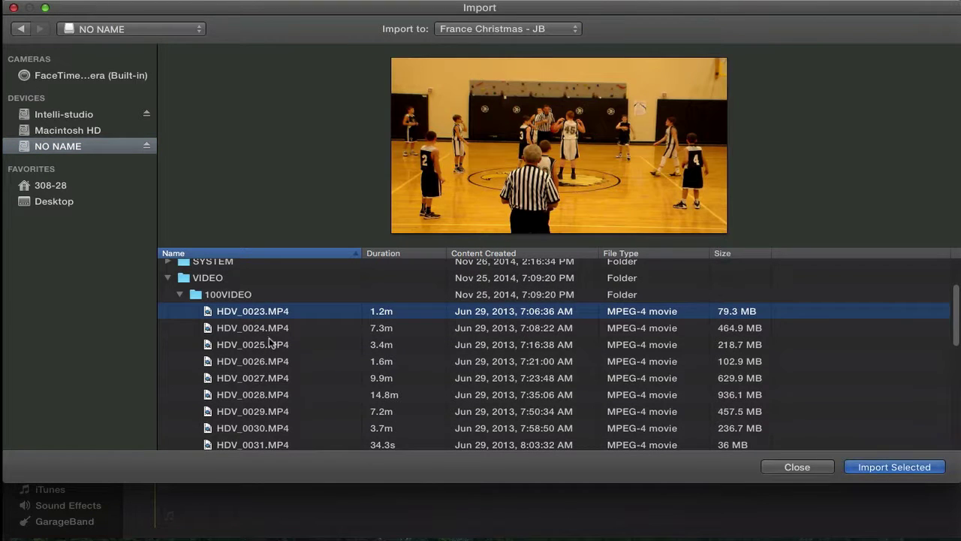
{"action": "key", "text": "Down"}
{"action": "scroll", "coordinate": [274, 353], "scroll_direction": "down", "scroll_amount": 5}
{"action": "left_click", "coordinate": [280, 351]}
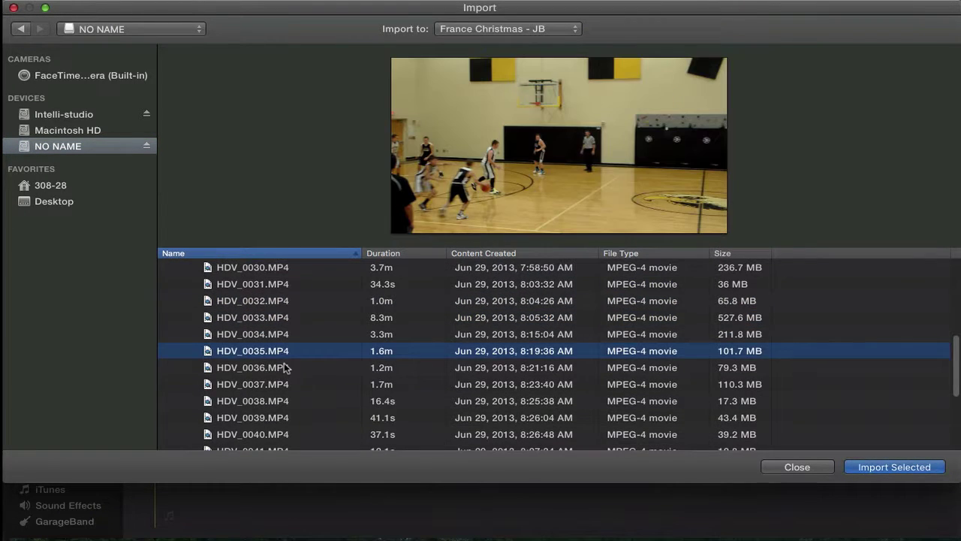
{"action": "scroll", "coordinate": [286, 367], "scroll_direction": "down", "scroll_amount": 4}
{"action": "left_click", "coordinate": [296, 368]}
{"action": "scroll", "coordinate": [299, 380], "scroll_direction": "down", "scroll_amount": 1}
{"action": "left_click", "coordinate": [295, 385]}
{"action": "scroll", "coordinate": [293, 383], "scroll_direction": "down", "scroll_amount": 1}
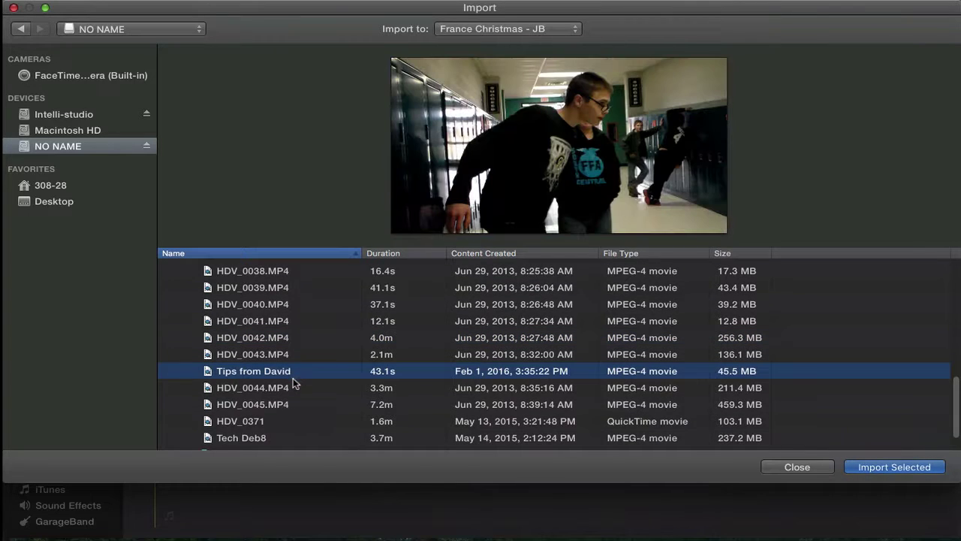
{"action": "scroll", "coordinate": [295, 383], "scroll_direction": "down", "scroll_amount": 1}
{"action": "left_click", "coordinate": [293, 375]}
{"action": "left_click", "coordinate": [299, 390]}
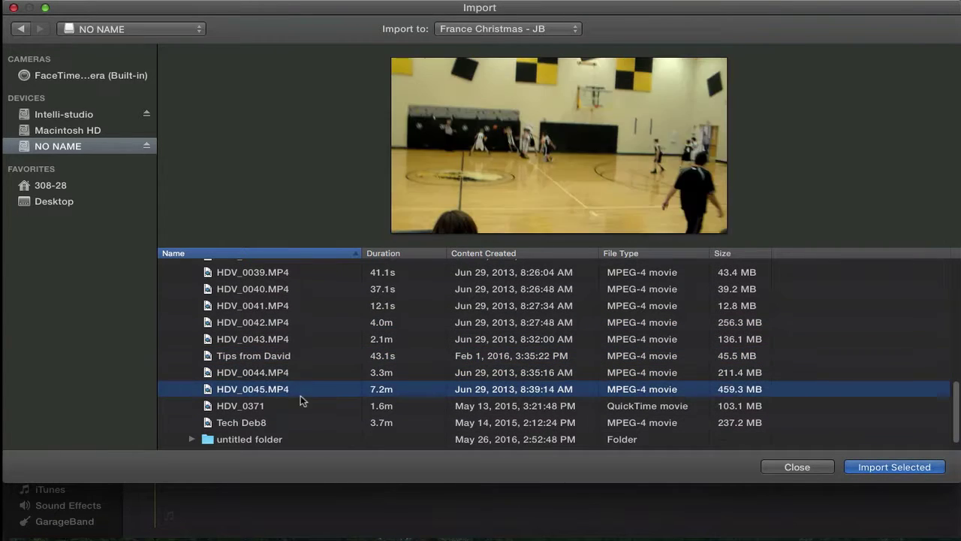
- Import the HDV_0371 movie into the France Christmas - JB event and look through its footage
{"action": "left_click", "coordinate": [301, 406]}
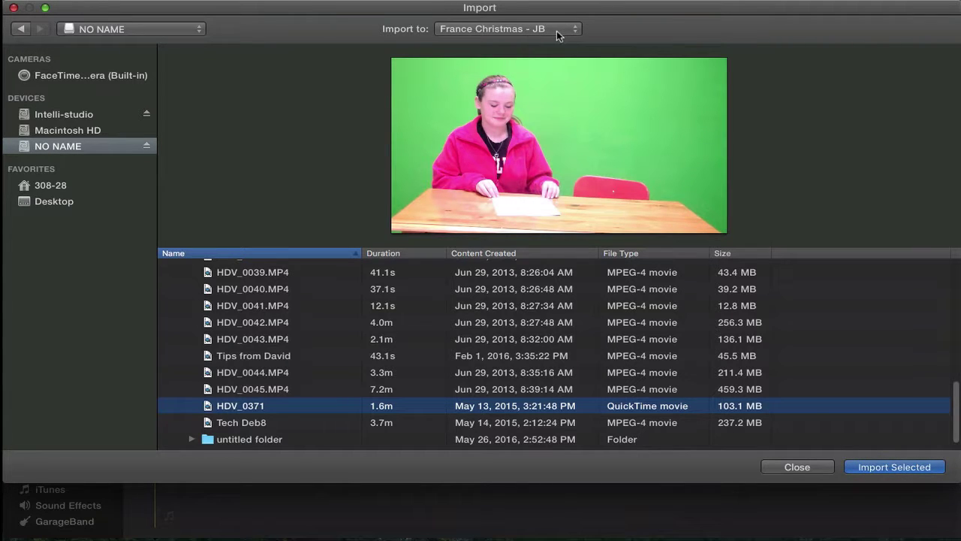
{"action": "left_click", "coordinate": [895, 467]}
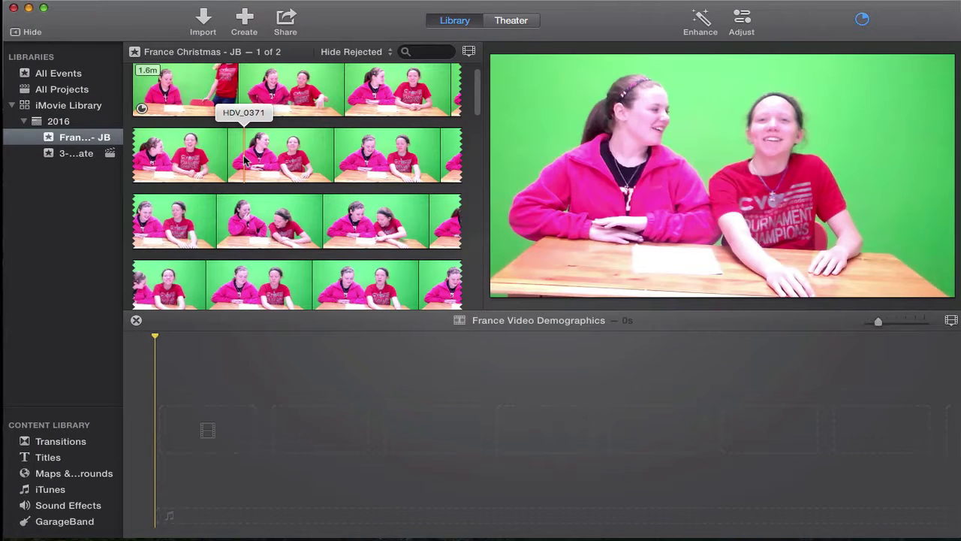
{"action": "scroll", "coordinate": [248, 165], "scroll_direction": "down", "scroll_amount": 5}
{"action": "scroll", "coordinate": [256, 177], "scroll_direction": "up", "scroll_amount": 6}
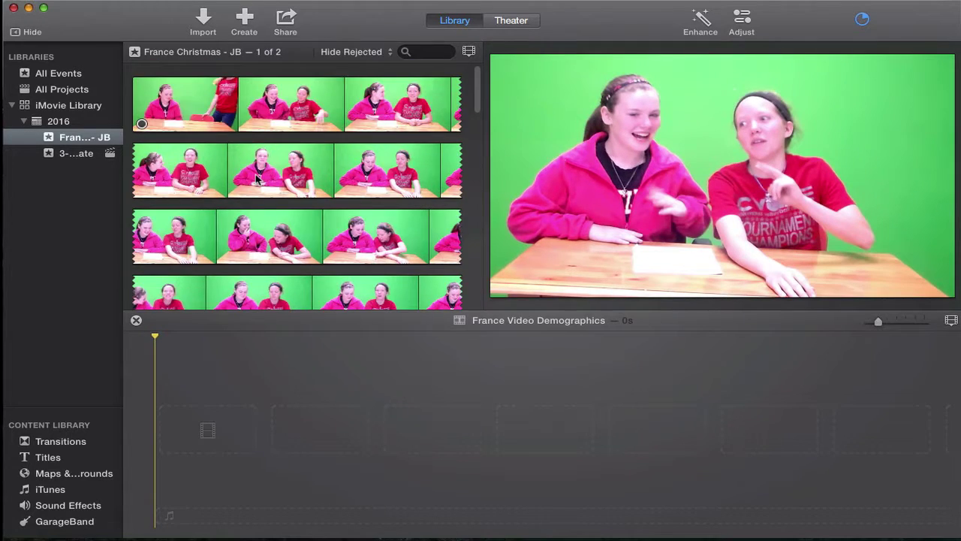
- Add a section of about 11.5 seconds from near the end of HDV_0371 to the empty project timeline
{"action": "scroll", "coordinate": [162, 148], "scroll_direction": "down", "scroll_amount": 4}
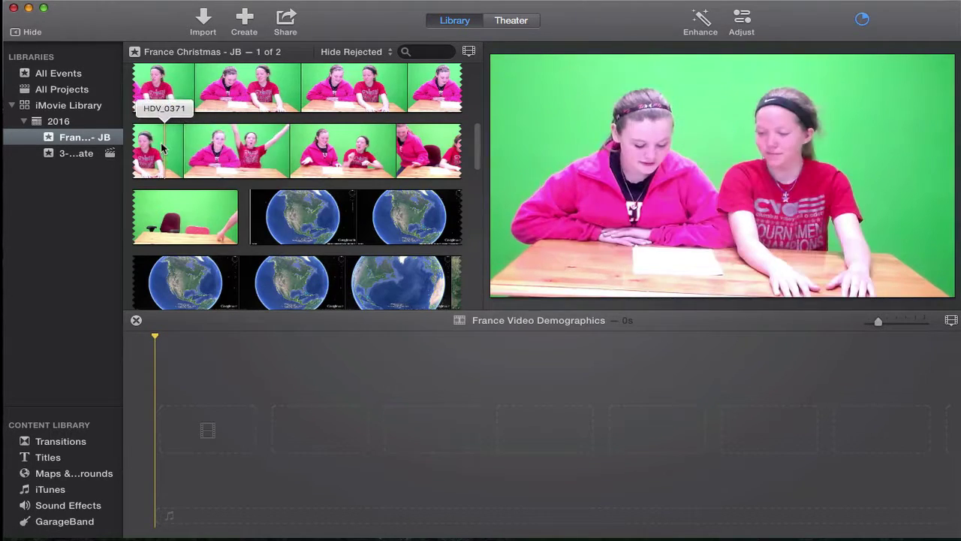
{"action": "left_click_drag", "start_coordinate": [161, 147], "coordinate": [399, 151]}
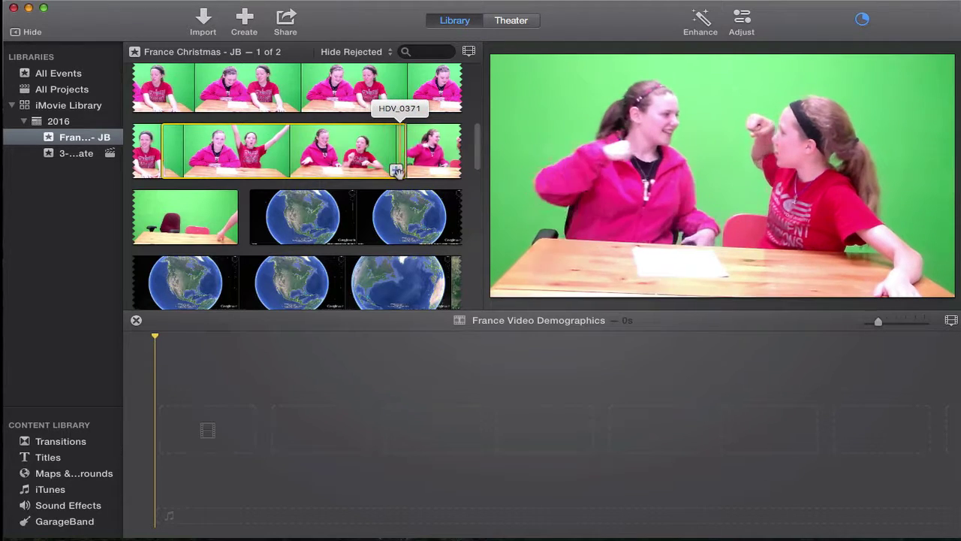
{"action": "left_click_drag", "start_coordinate": [306, 149], "coordinate": [330, 353]}
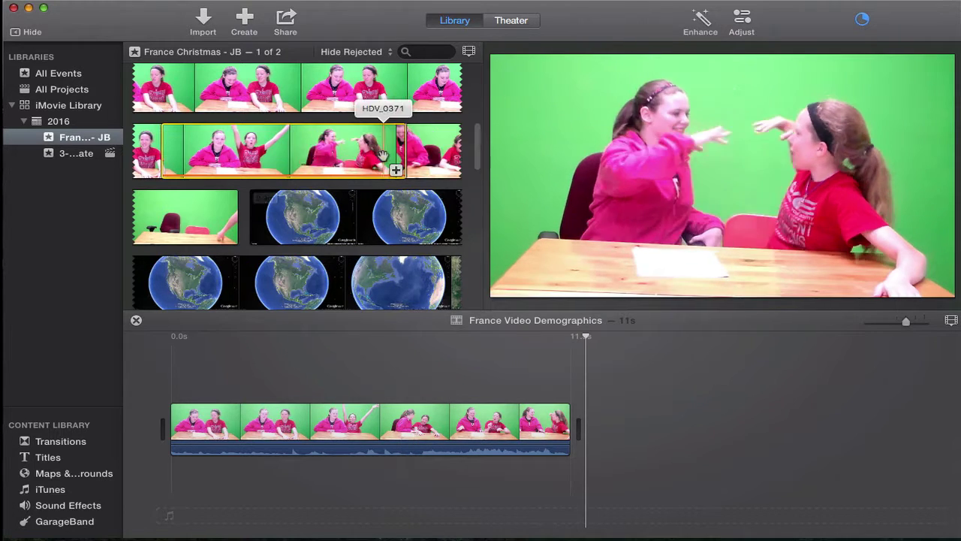
- Select the Eiffel Tower section of the France clip and place it above the green-screen clip, starting at 0.0s
{"action": "scroll", "coordinate": [409, 254], "scroll_direction": "down", "scroll_amount": 10}
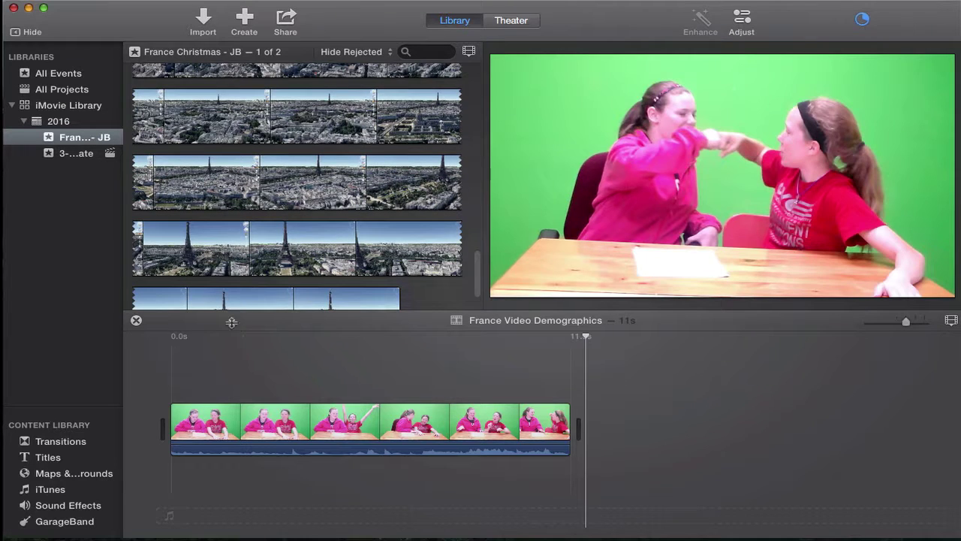
{"action": "left_click", "coordinate": [271, 422]}
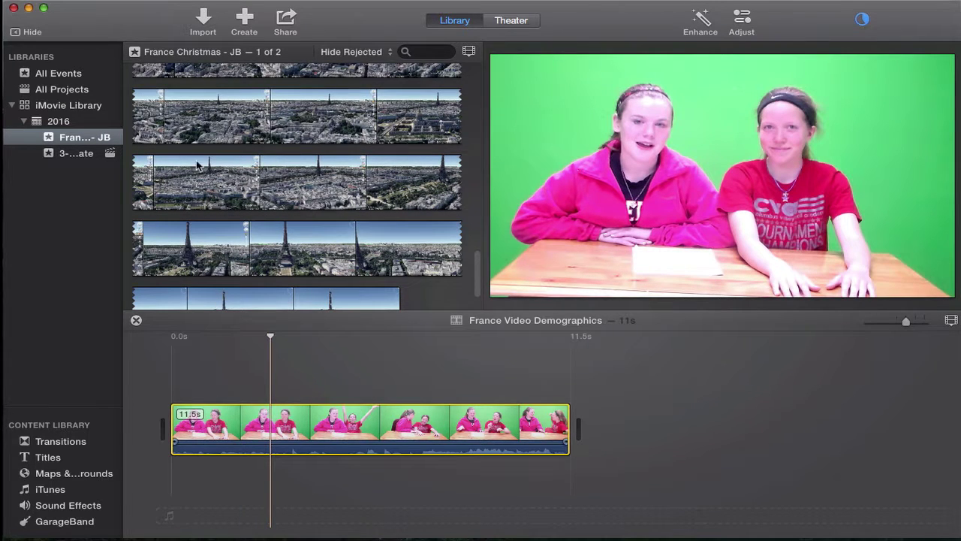
{"action": "left_click_drag", "start_coordinate": [191, 118], "coordinate": [443, 124]}
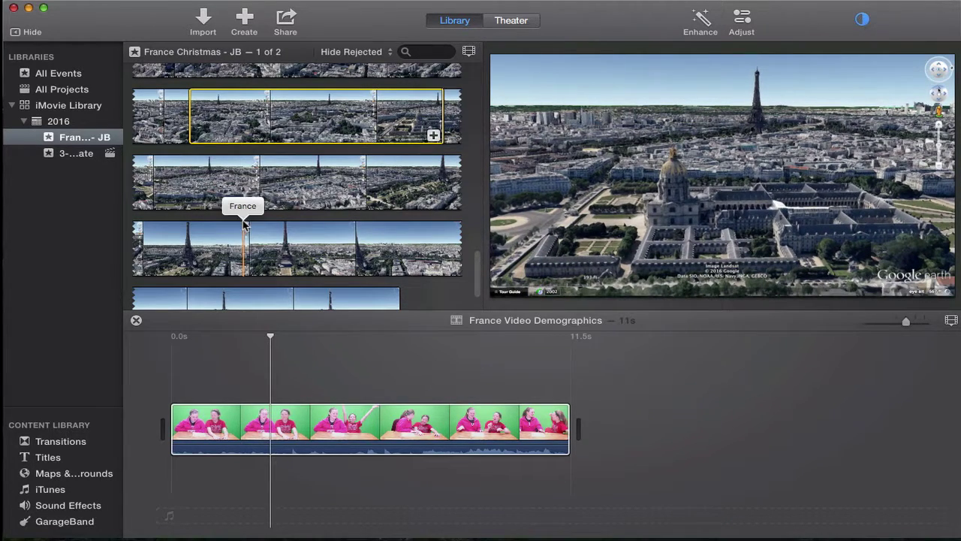
{"action": "left_click_drag", "start_coordinate": [169, 225], "coordinate": [415, 229]}
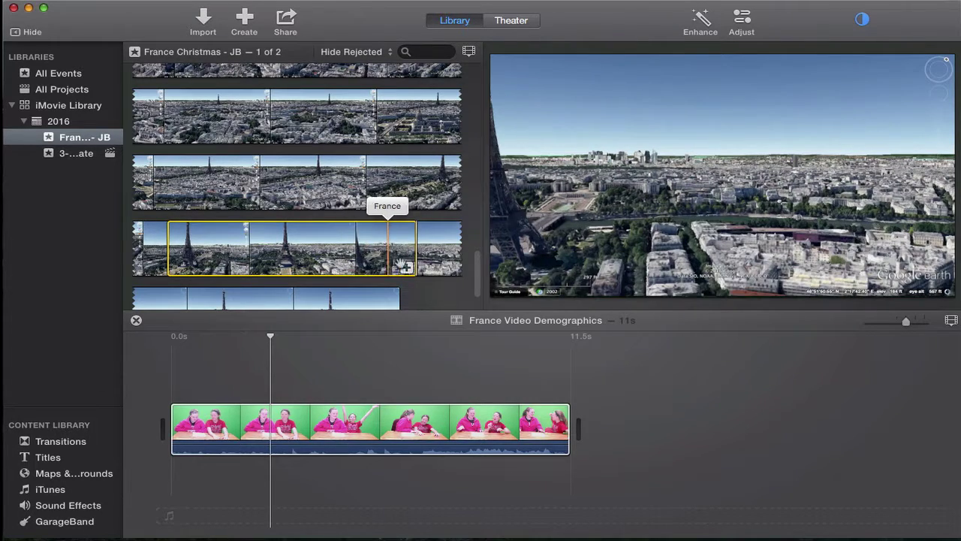
{"action": "left_click_drag", "start_coordinate": [403, 266], "coordinate": [192, 371]}
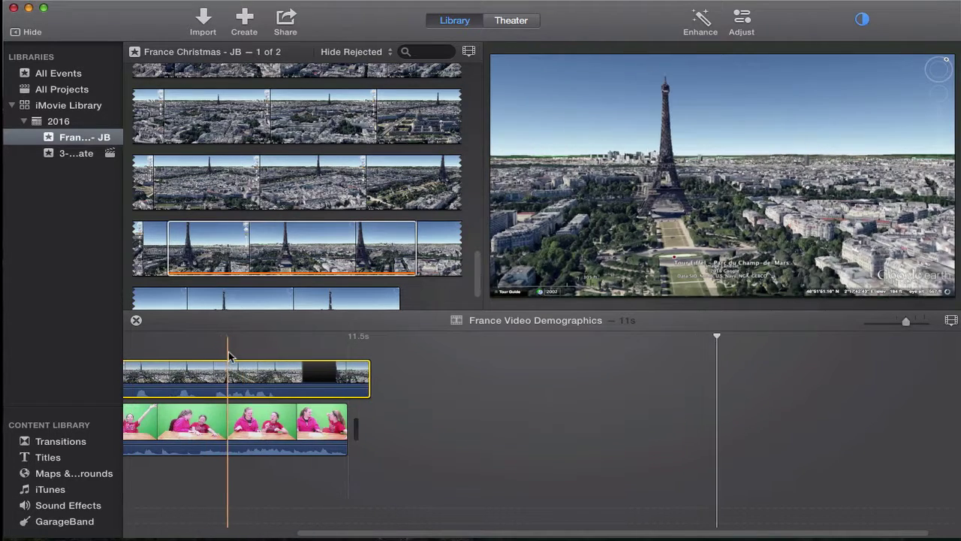
- Trim the end of the overlaid France clip to 11.5 s to match the green-screen clip beneath it
{"action": "scroll", "coordinate": [229, 355], "scroll_direction": "up", "scroll_amount": 3}
{"action": "scroll", "coordinate": [241, 361], "scroll_direction": "left", "scroll_amount": 2}
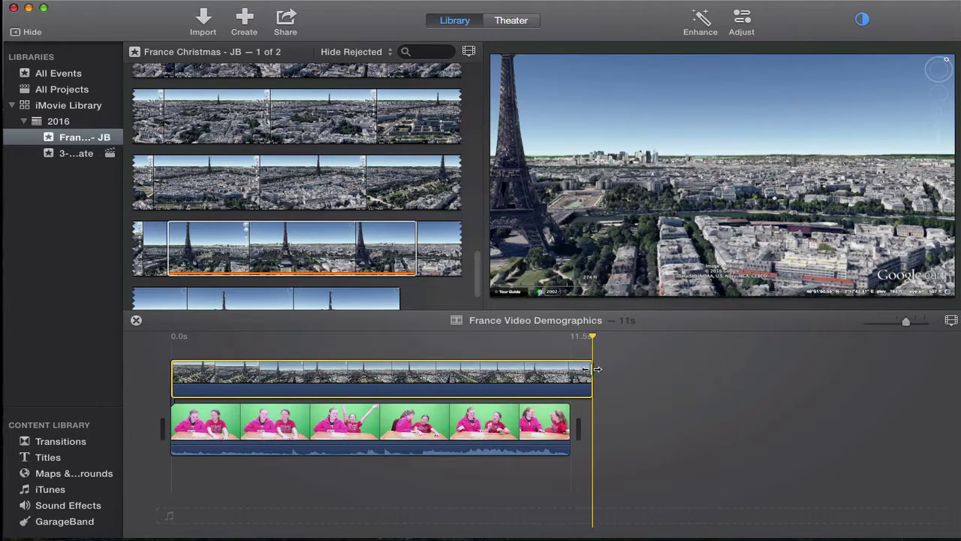
{"action": "left_click_drag", "start_coordinate": [579, 370], "coordinate": [569, 370]}
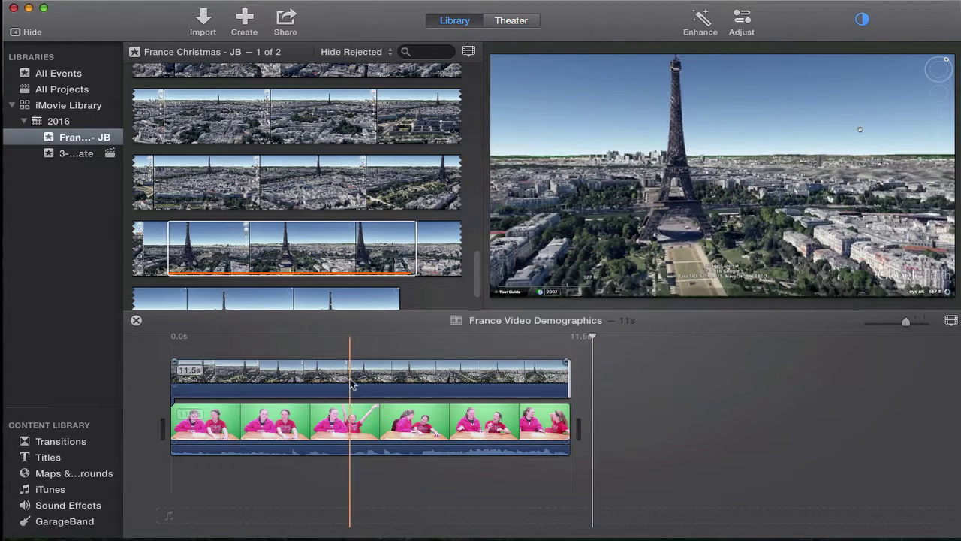
- Try the Green/Blue Screen overlay setting on the France clip placed above the green-screen clip
{"action": "left_click", "coordinate": [313, 428]}
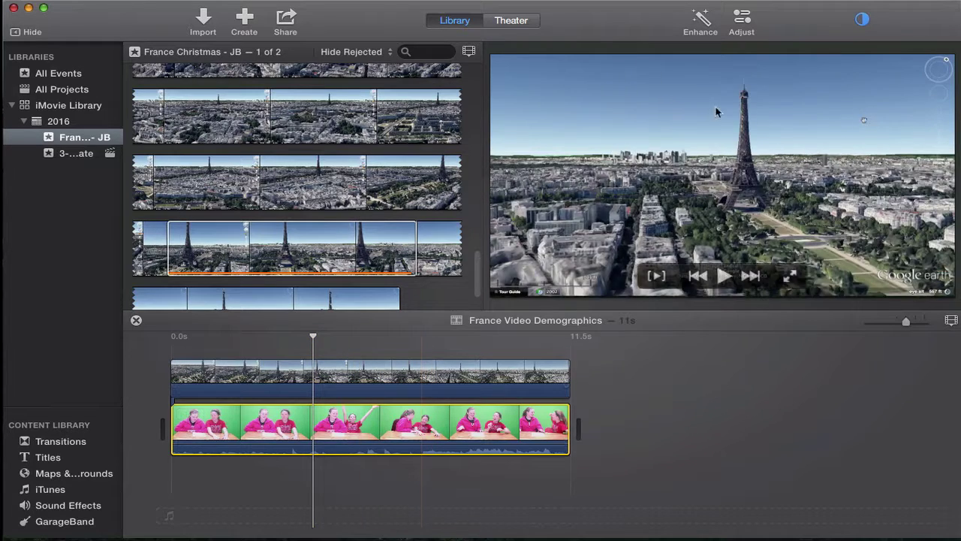
{"action": "left_click", "coordinate": [742, 28]}
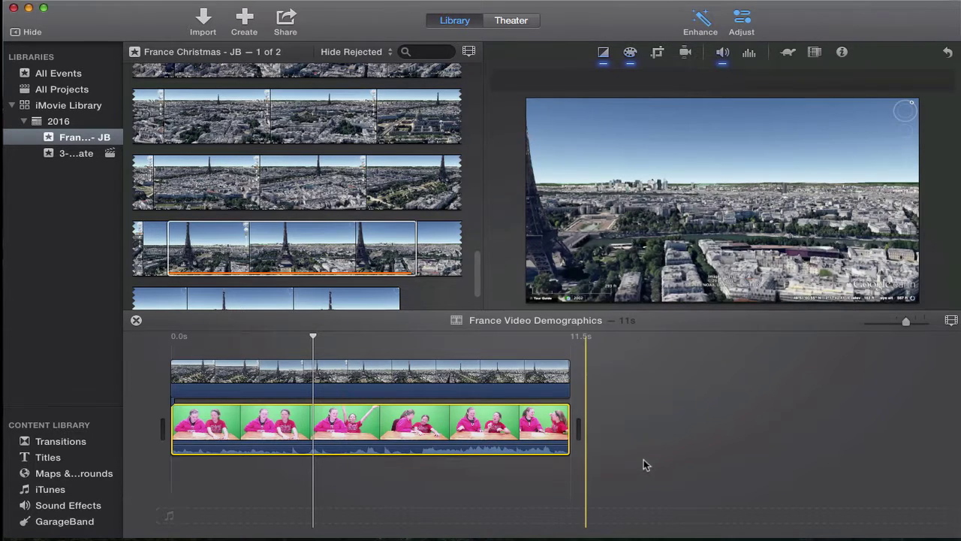
{"action": "left_click", "coordinate": [495, 386]}
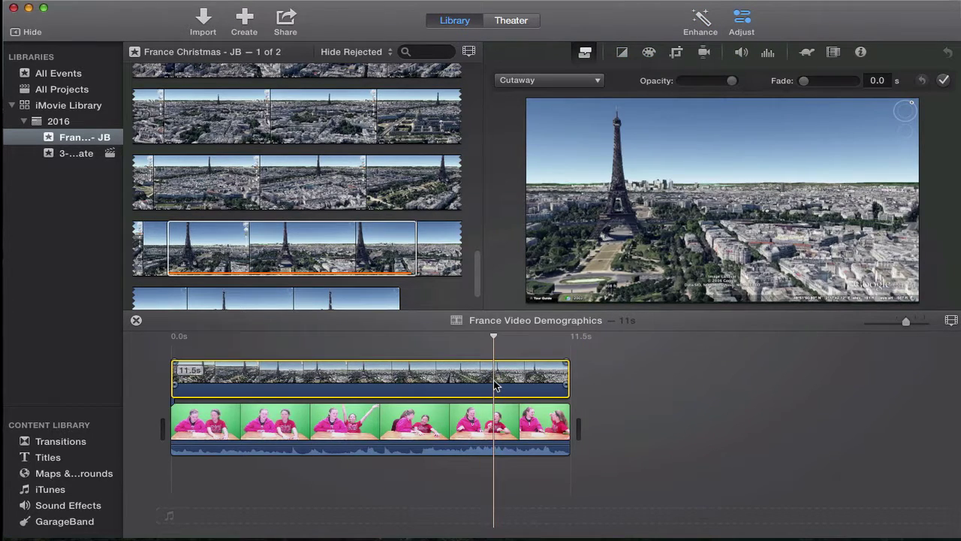
{"action": "left_click", "coordinate": [577, 81]}
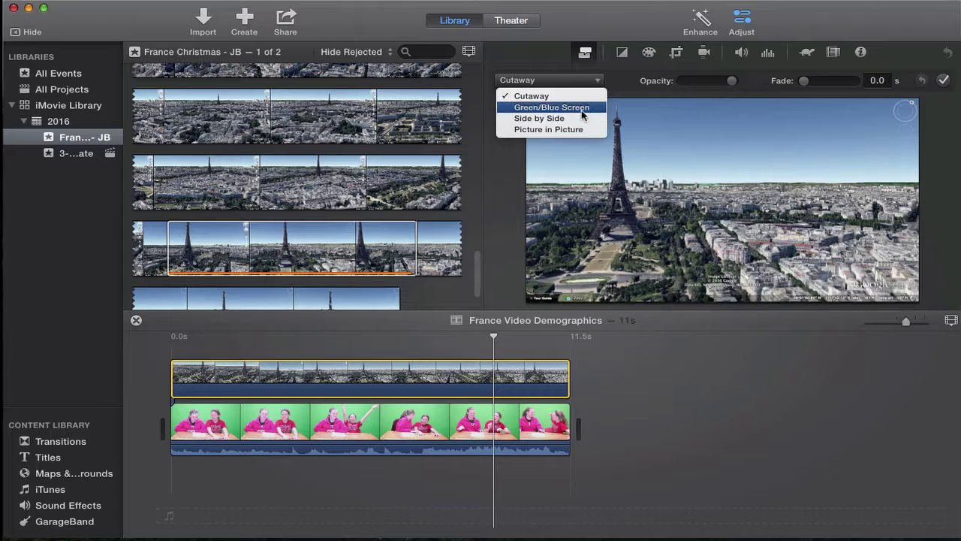
{"action": "left_click", "coordinate": [644, 294]}
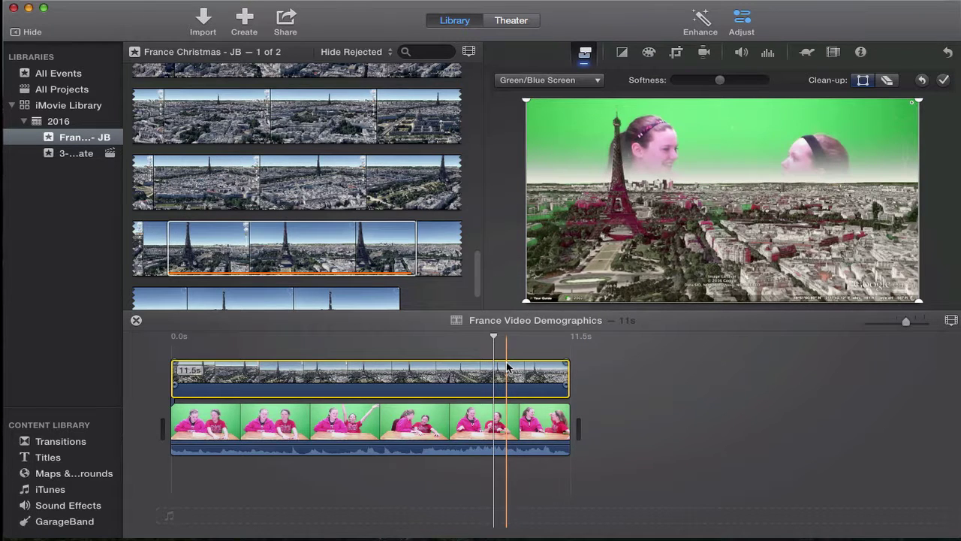
- Delete the overlaid France clip and the green-screen clip from the timeline to empty the project
{"action": "key", "text": "Delete"}
{"action": "left_click", "coordinate": [497, 422]}
{"action": "key", "text": "Delete"}
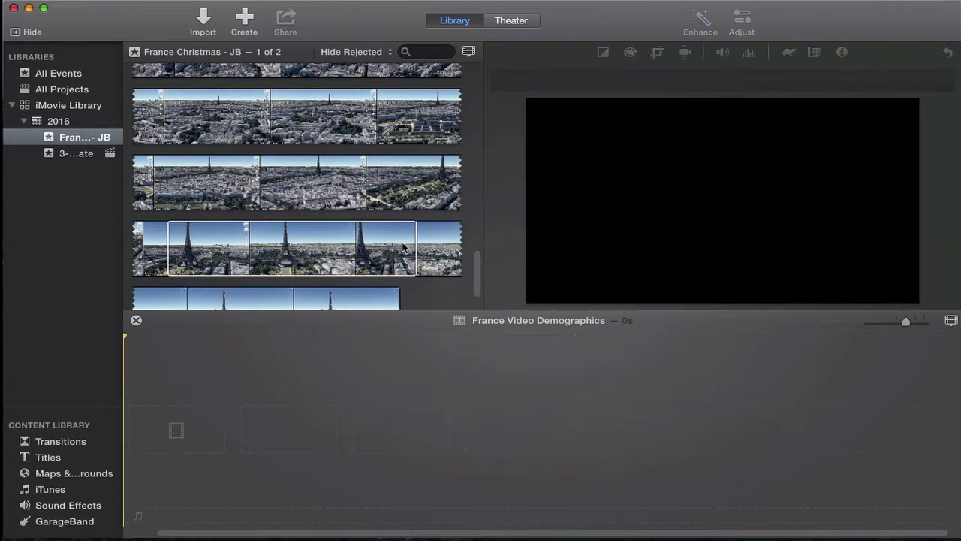
- Add the selected Eiffel Tower section of the France clip to the empty timeline and lower its audio to silence
{"action": "left_click", "coordinate": [187, 248]}
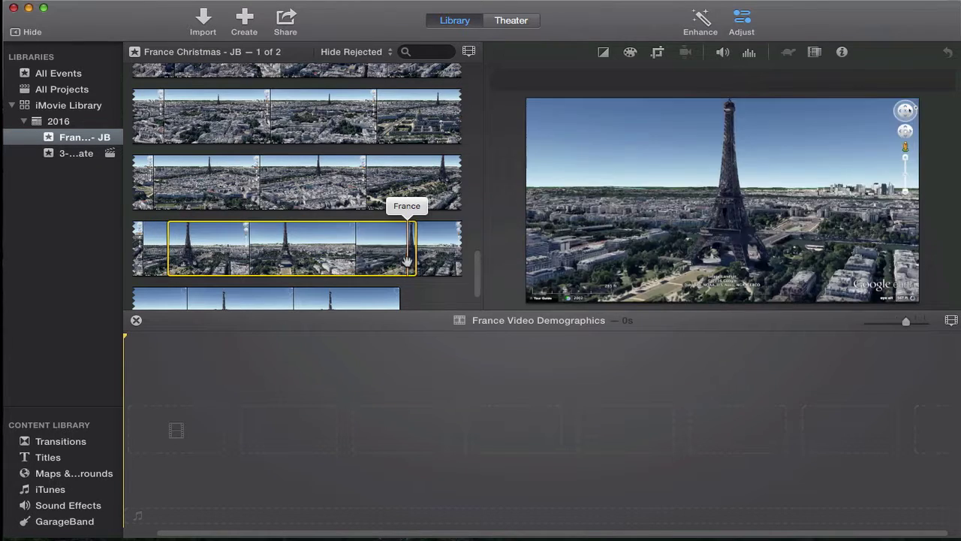
{"action": "left_click", "coordinate": [406, 269]}
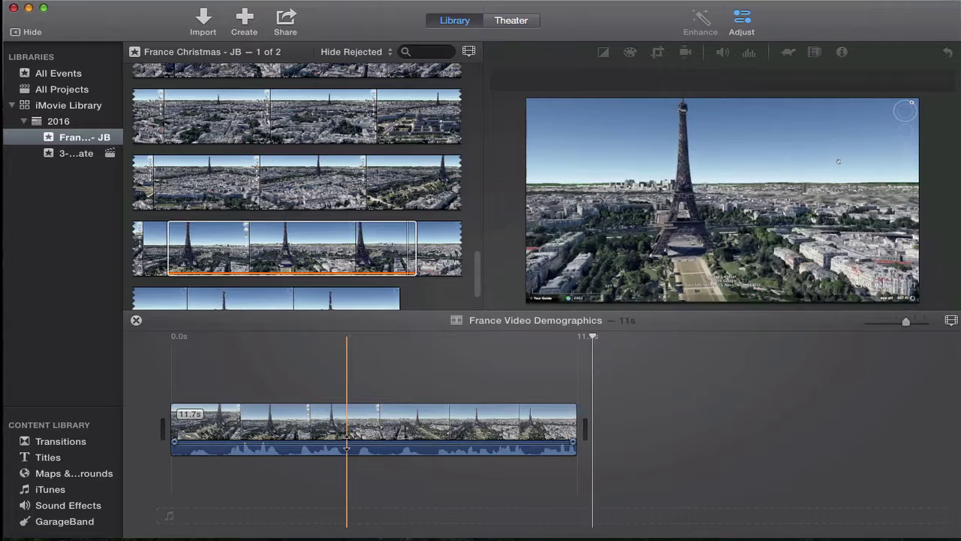
{"action": "left_click_drag", "start_coordinate": [346, 442], "coordinate": [346, 459]}
- Select a section of about 11.8 seconds of HDV_0371 and place it above the France clip, starting at 0.0s
{"action": "scroll", "coordinate": [347, 188], "scroll_direction": "up", "scroll_amount": 10}
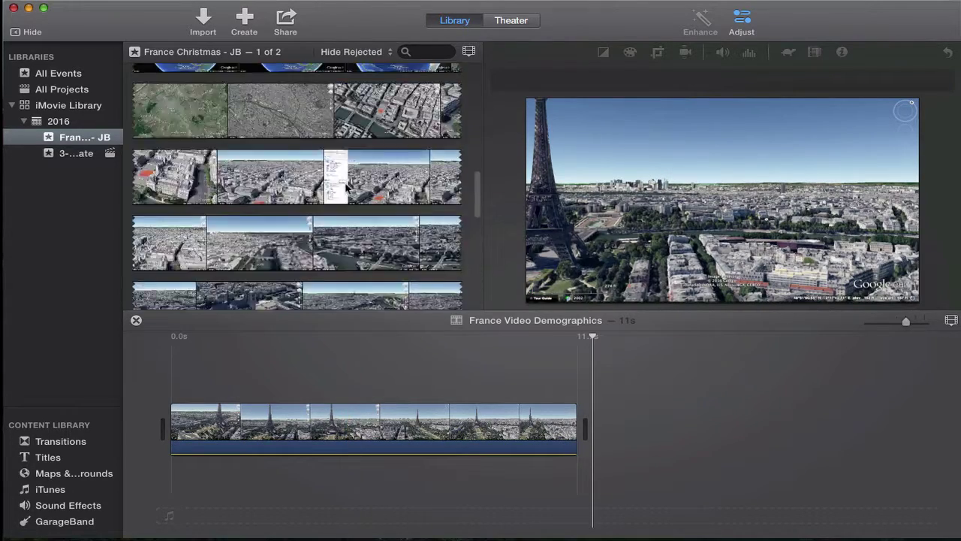
{"action": "scroll", "coordinate": [347, 188], "scroll_direction": "down", "scroll_amount": 4}
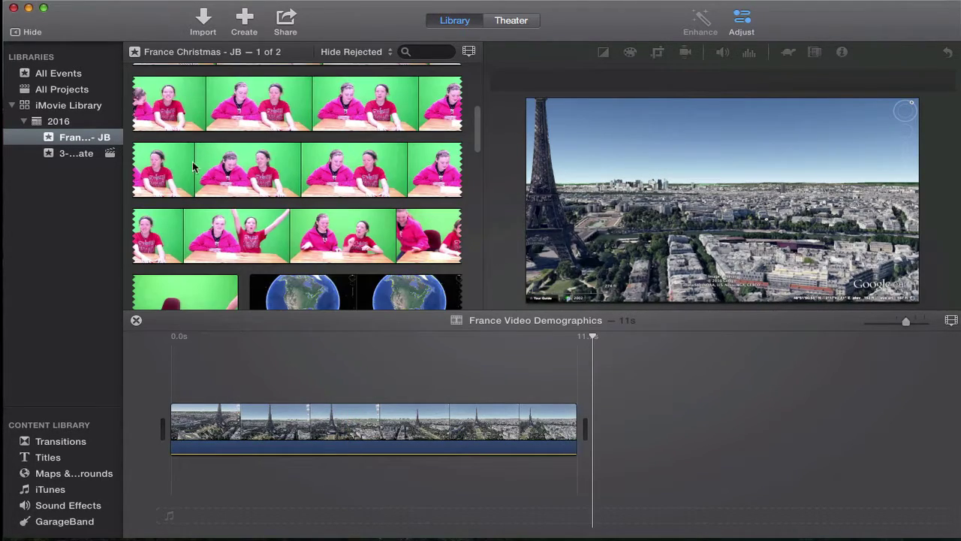
{"action": "left_click_drag", "start_coordinate": [193, 167], "coordinate": [437, 165]}
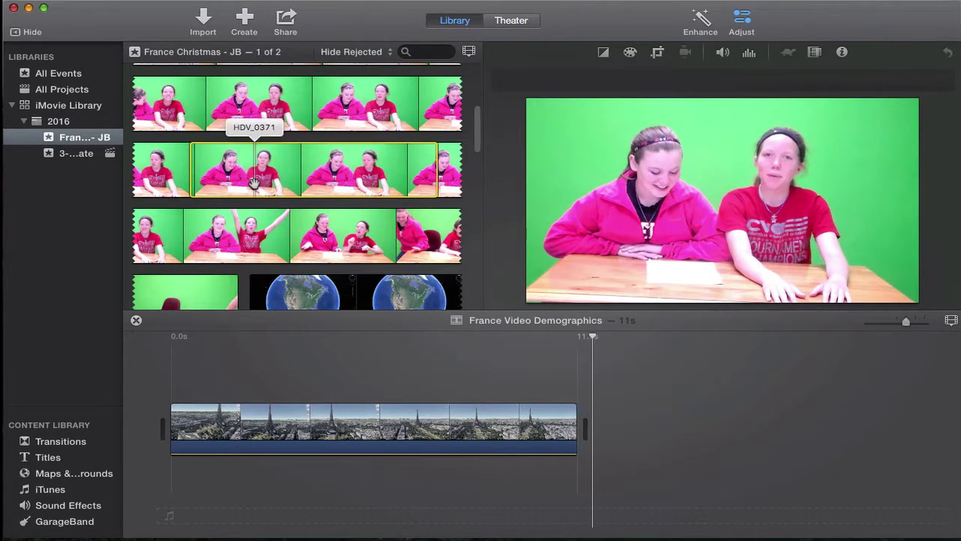
{"action": "left_click_drag", "start_coordinate": [344, 169], "coordinate": [265, 231]}
{"action": "left_click_drag", "start_coordinate": [236, 231], "coordinate": [173, 365]}
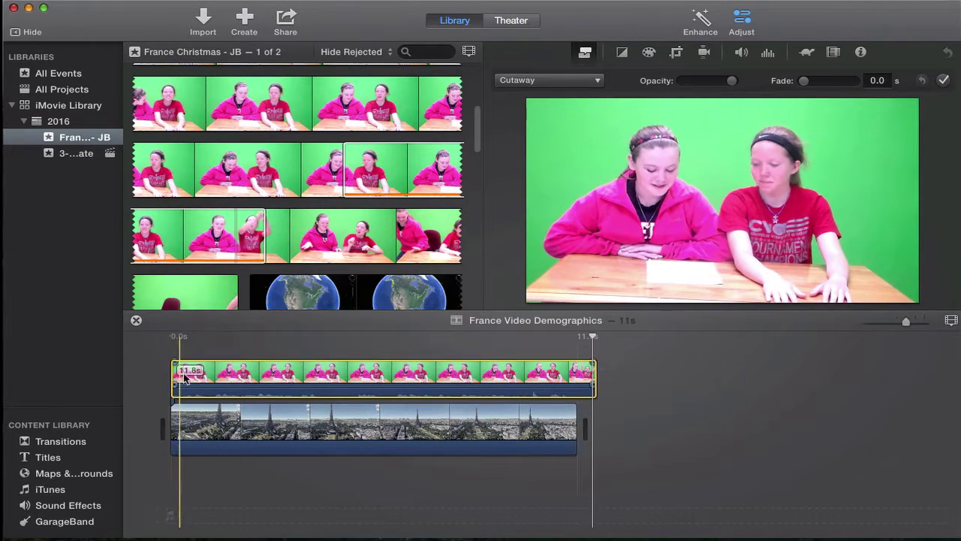
- Trim the ends of the overlaid green-screen clip and the France clip beneath it so both last 11.3 s
{"action": "left_click_drag", "start_coordinate": [165, 374], "coordinate": [188, 371]}
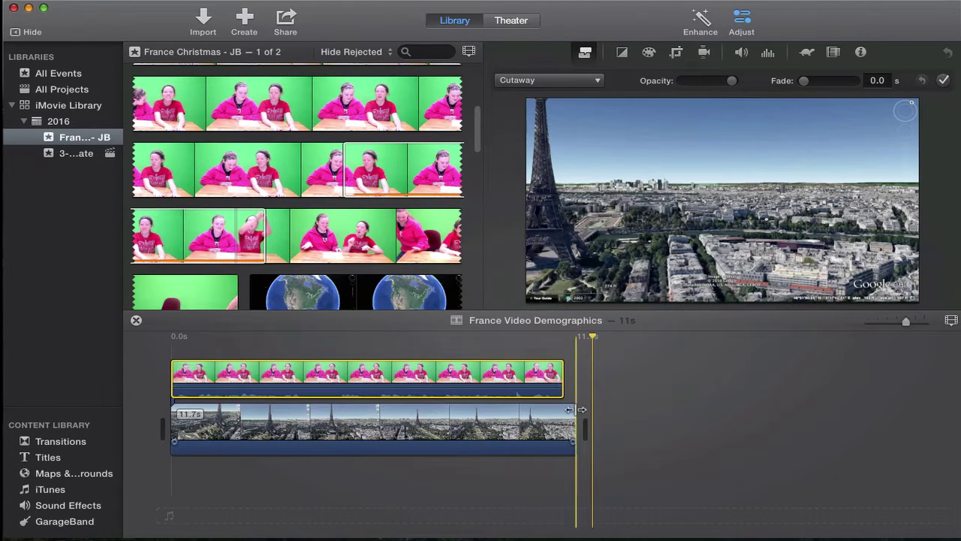
{"action": "left_click_drag", "start_coordinate": [576, 421], "coordinate": [565, 420]}
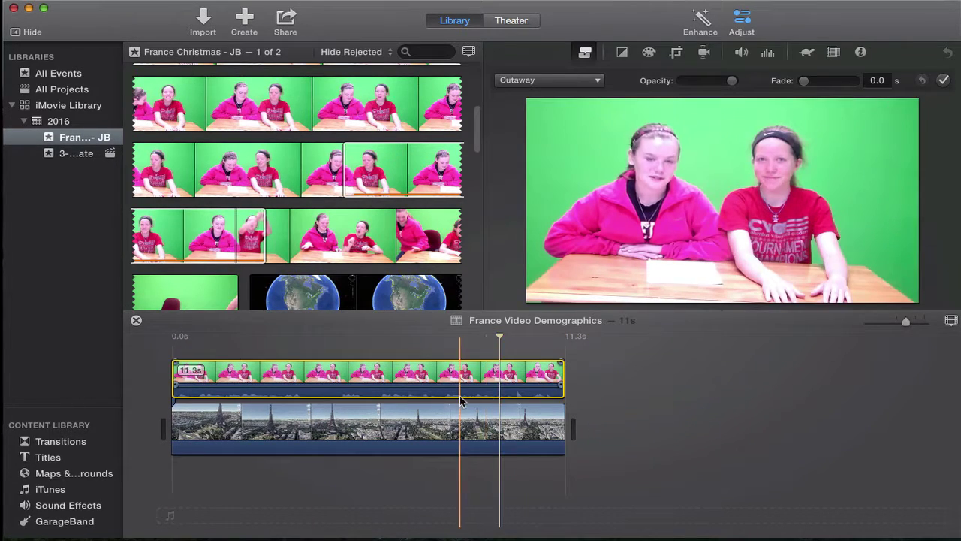
- Try Green/Blue Screen on the overlaid HDV_0371 clip, erase an area beside the table, and reset the overlay settings
{"action": "left_click", "coordinate": [596, 81]}
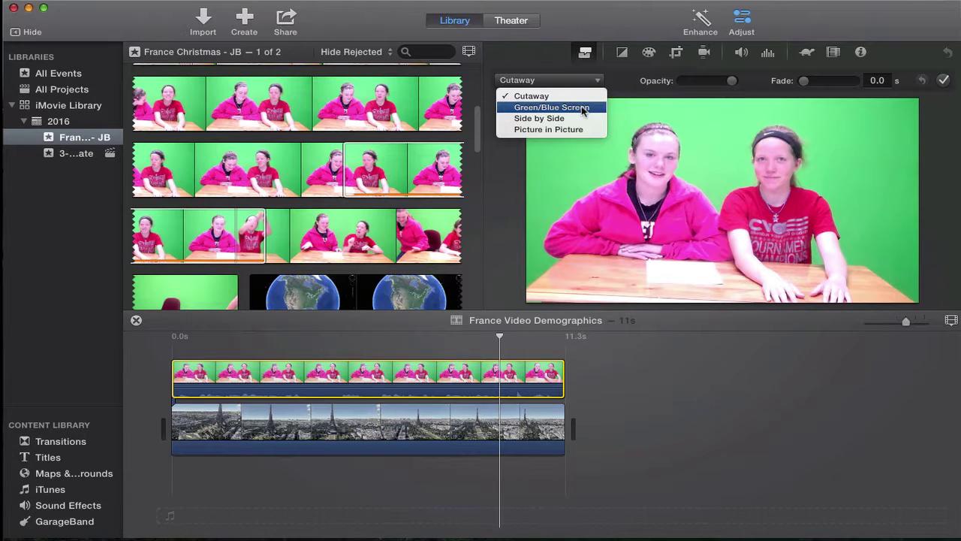
{"action": "left_click", "coordinate": [584, 107]}
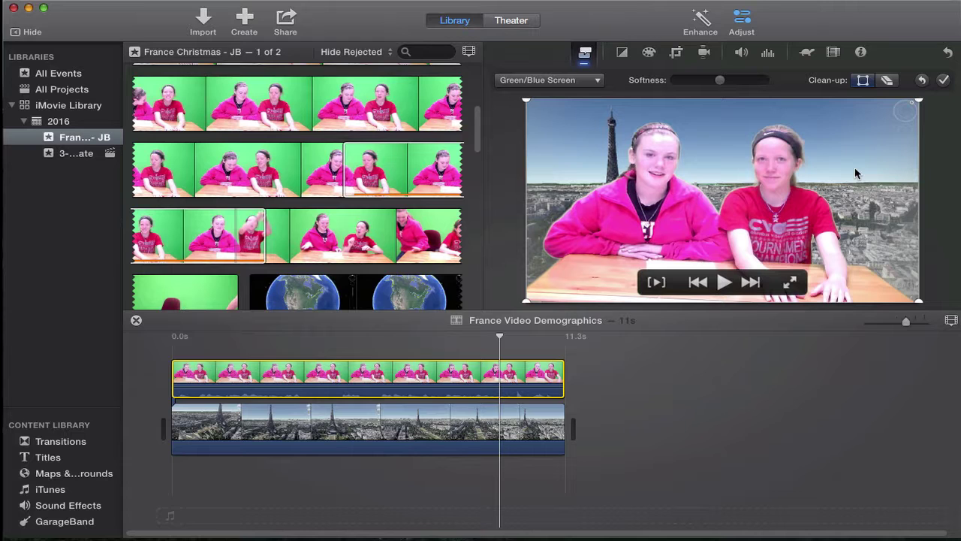
{"action": "left_click", "coordinate": [887, 80]}
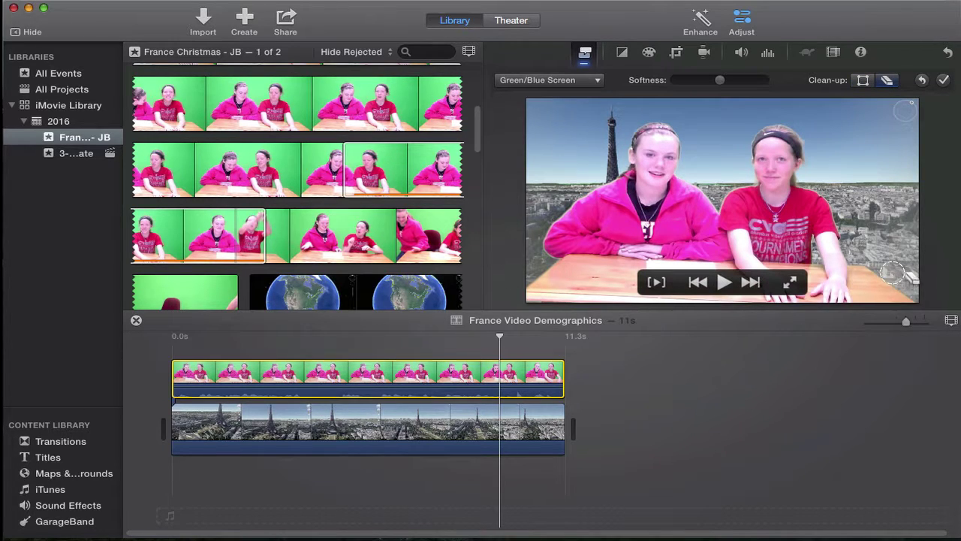
{"action": "left_click_drag", "start_coordinate": [892, 273], "coordinate": [909, 271]}
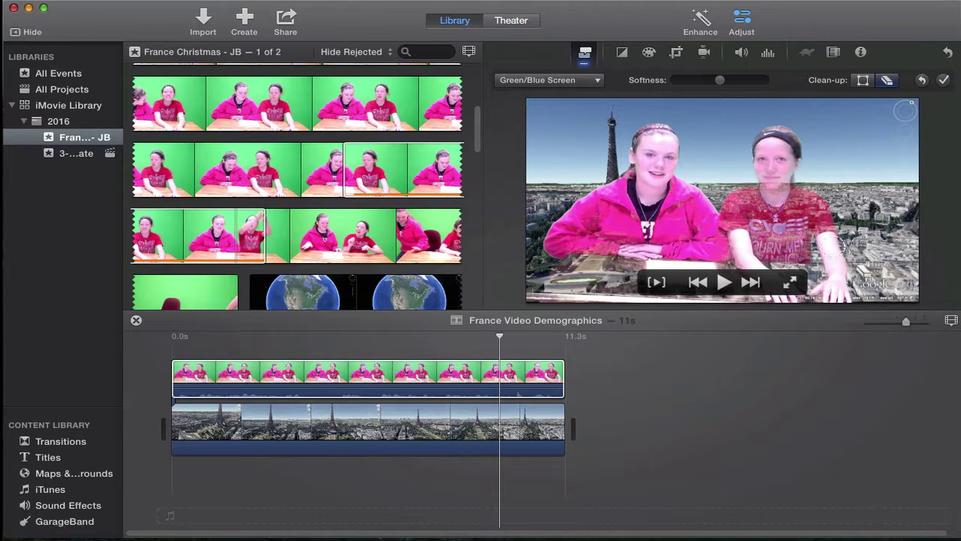
{"action": "left_click", "coordinate": [922, 81]}
- Apply Green/Blue Screen to the overlaid HDV_0371 clip, erase the leftover backdrop haze with the clean-up eraser, and accept the effect
{"action": "left_click", "coordinate": [446, 376]}
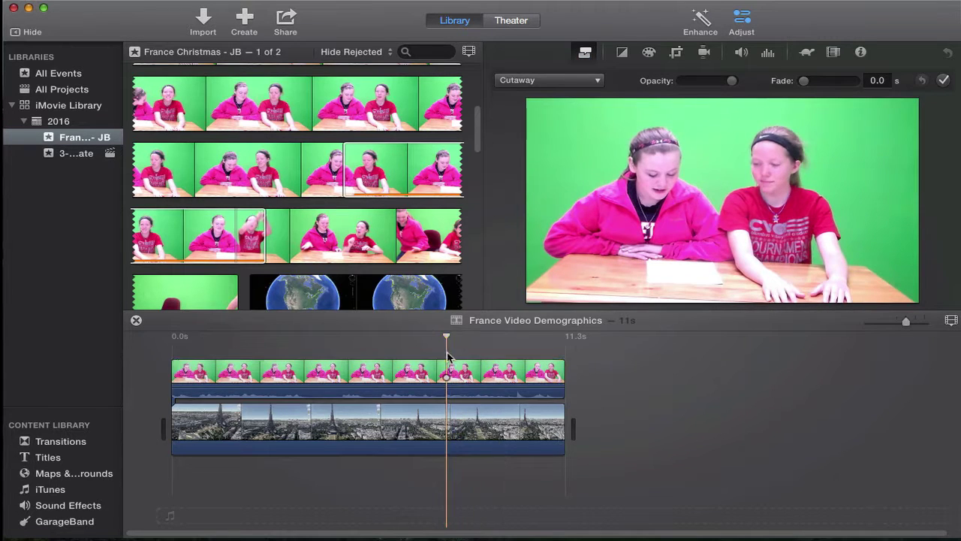
{"action": "left_click", "coordinate": [559, 80]}
{"action": "left_click", "coordinate": [552, 107]}
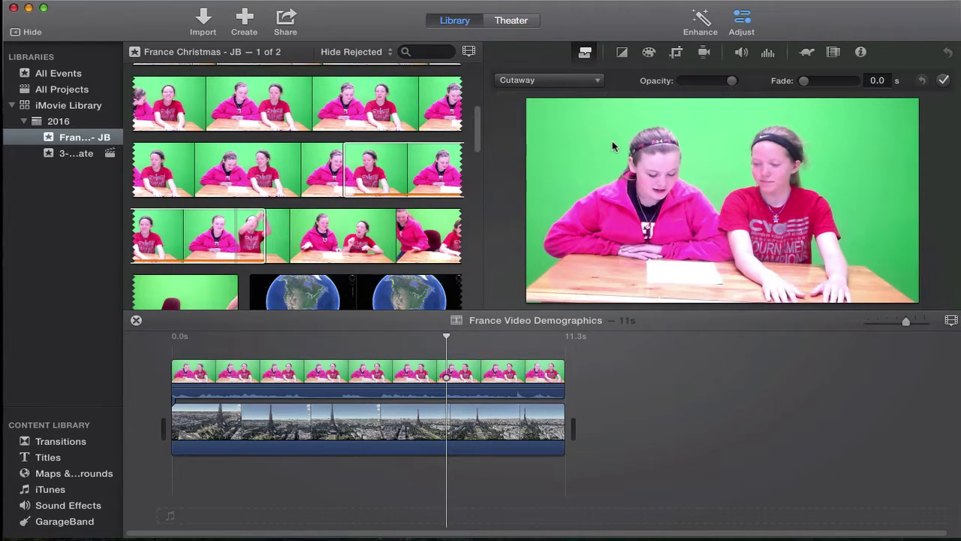
{"action": "mouse_move", "coordinate": [902, 235]}
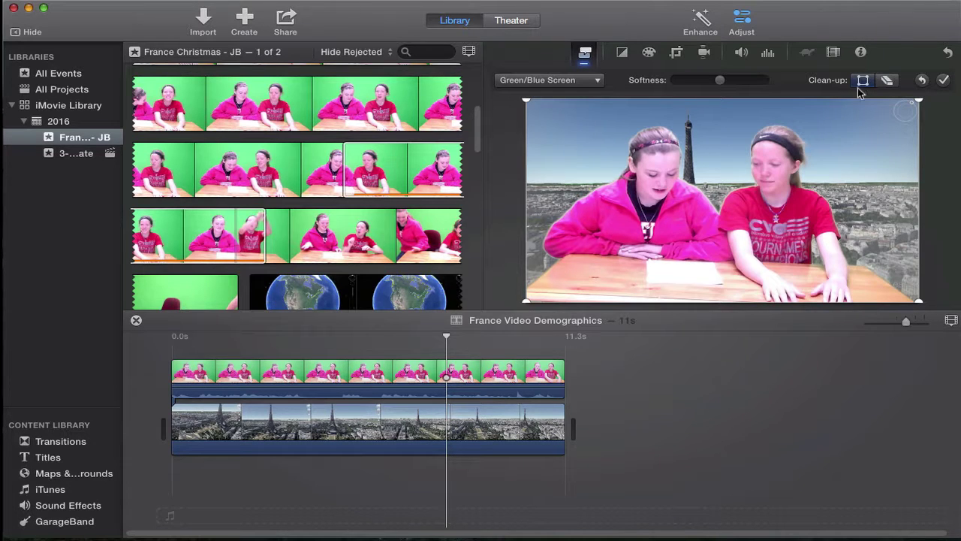
{"action": "left_click", "coordinate": [887, 80]}
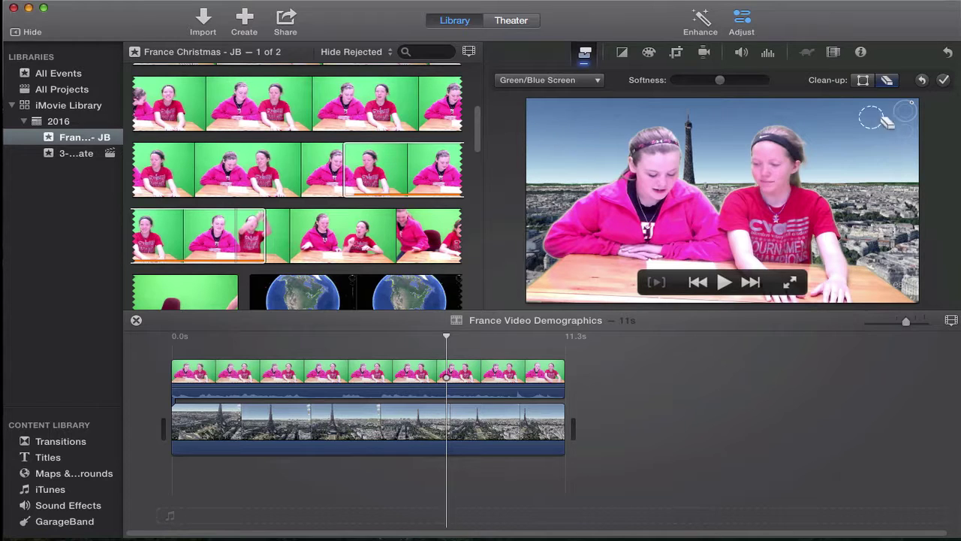
{"action": "left_click", "coordinate": [943, 80]}
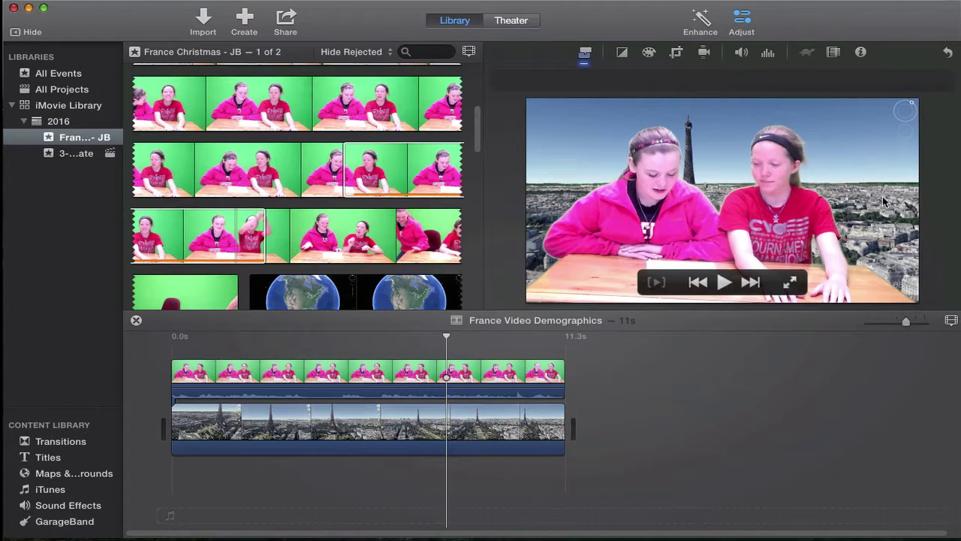
- Play the composite from near the start of the timeline to review the green-screen effect over the Paris footage
{"action": "left_click", "coordinate": [214, 370]}
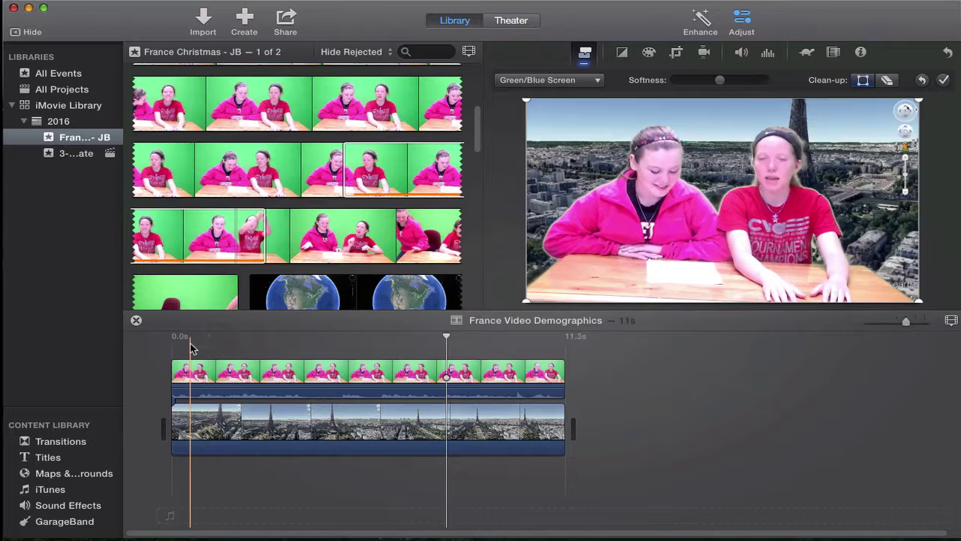
{"action": "key", "text": "space"}
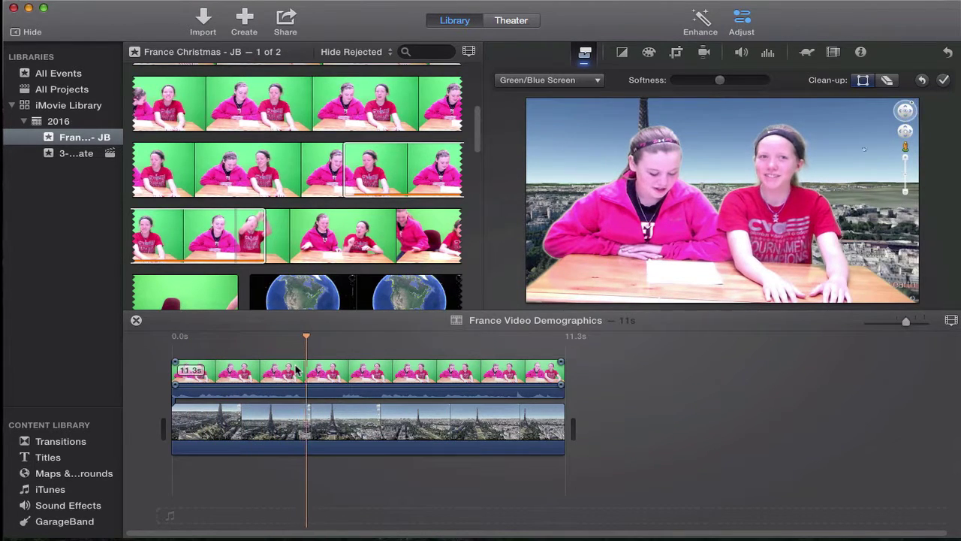
{"action": "key", "text": "space"}
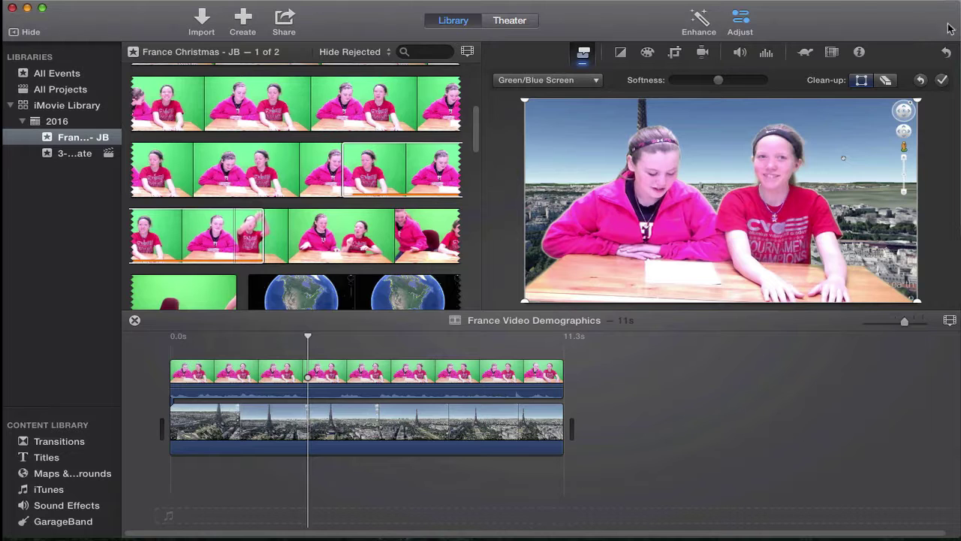
- Export the movie as a file at Large 540P (960 x 540), saved to the Desktop as France Video Demographics
{"action": "left_click", "coordinate": [284, 21]}
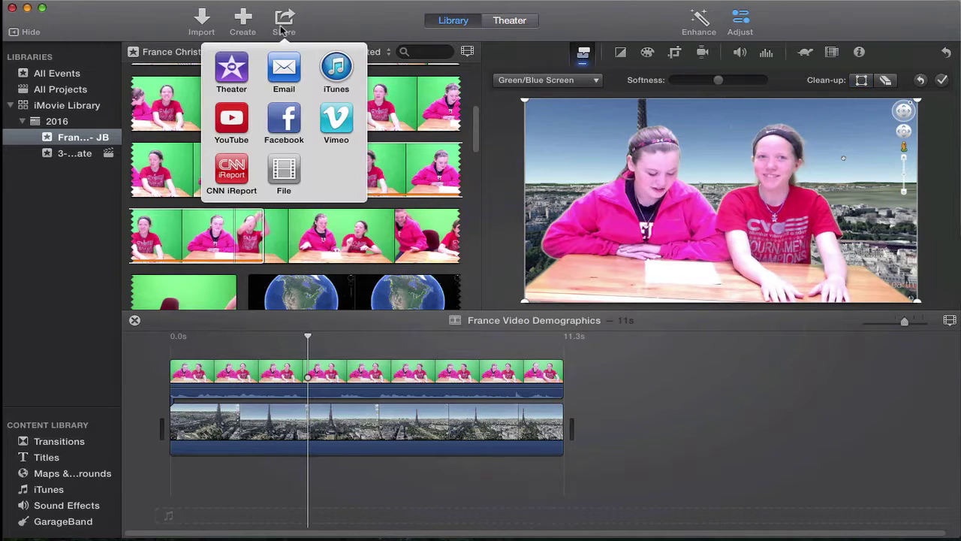
{"action": "left_click", "coordinate": [299, 173]}
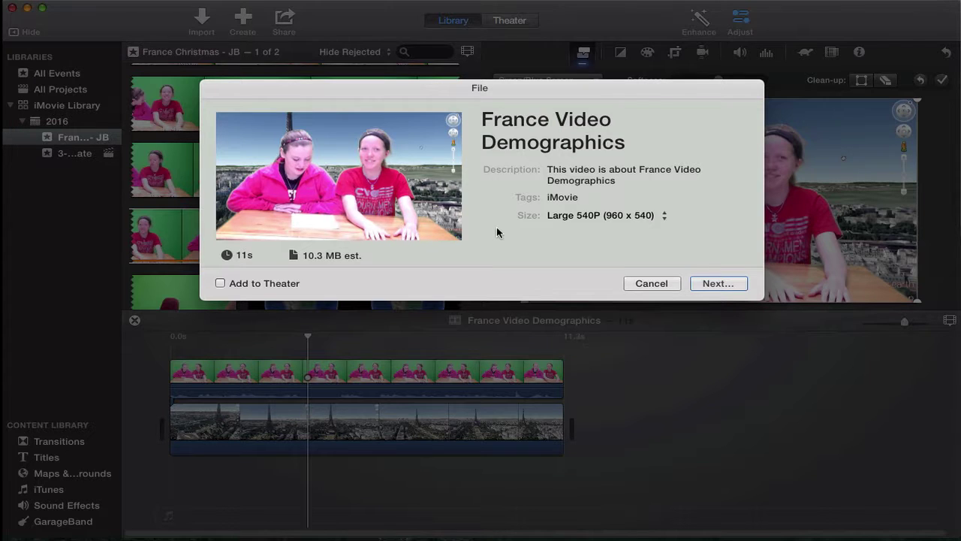
{"action": "key", "text": "Return"}
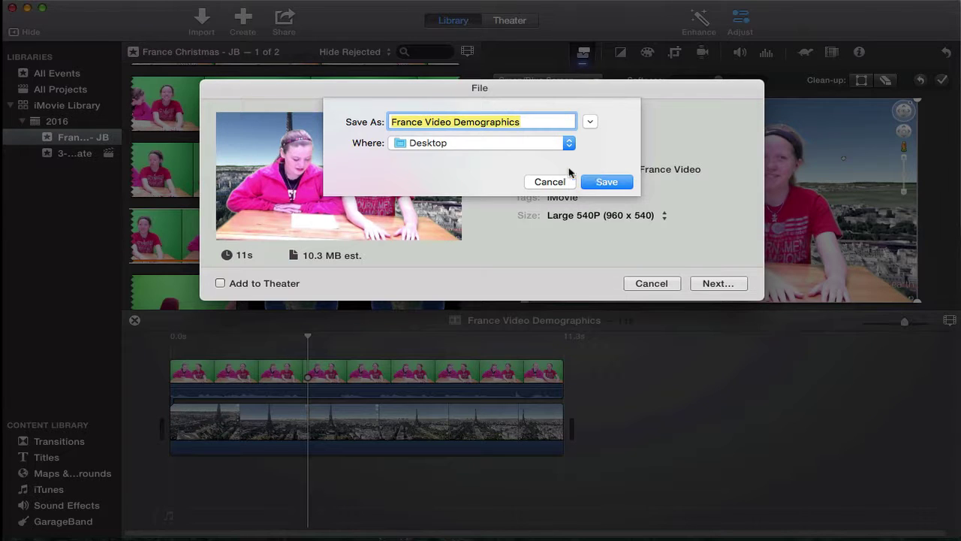
{"action": "left_click", "coordinate": [601, 181]}
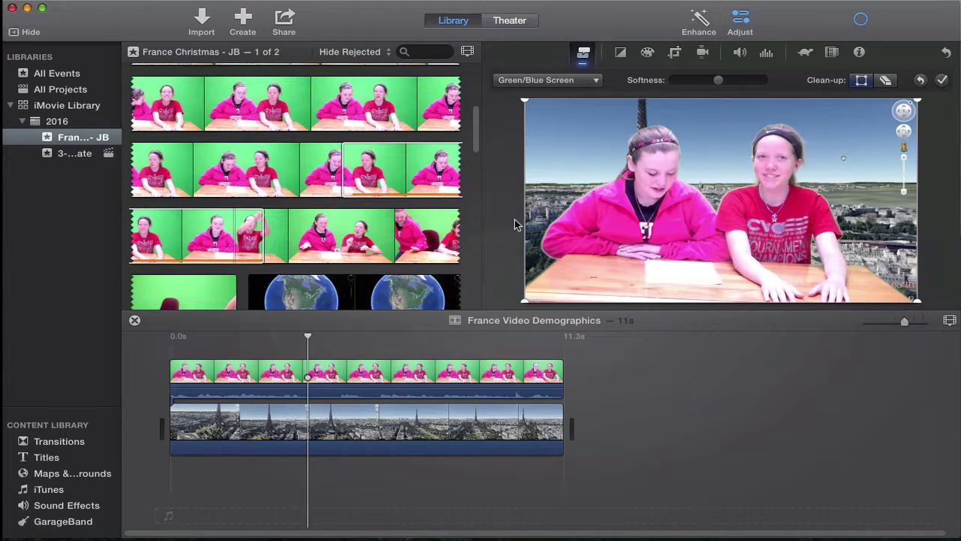
{"action": "mouse_move", "coordinate": [515, 245]}
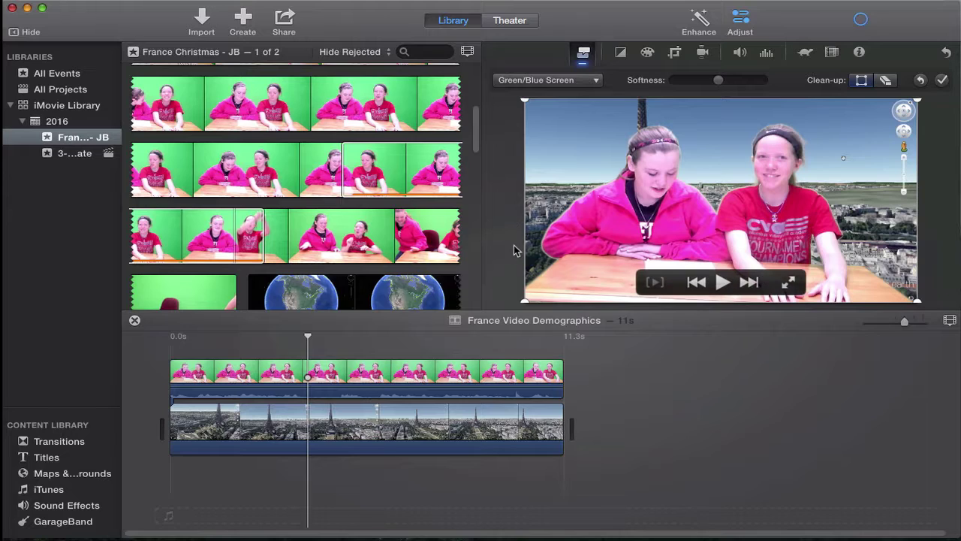